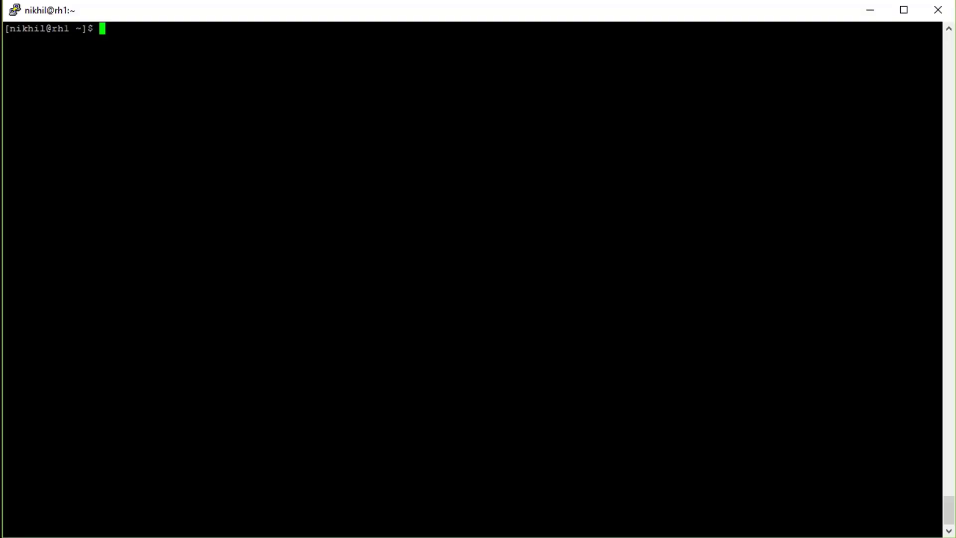
- Show rh1's CentOS release (7.3.1611) with sudo cat /etc/centos-release
type("s")
type("u")
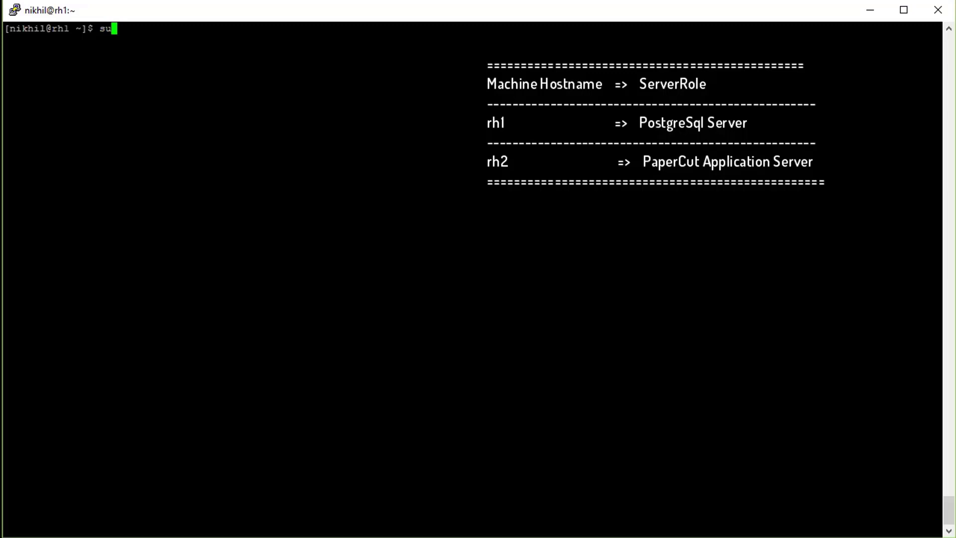
type("do cat /etc/")
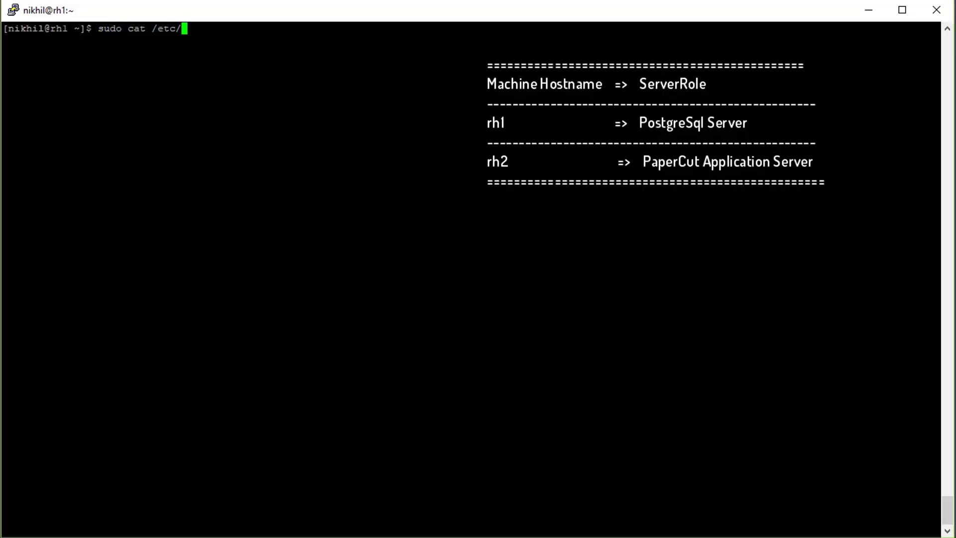
type("cen")
key("Tab")
key("Return")
- On rh2 over SSH, read PaperCut MF version 17.2.4 (Build 41500) from version.txt, then exit to rh1
key("Return")
type("ssh nikhil@rh2")
key("Return")
key("Return")
key("Return")
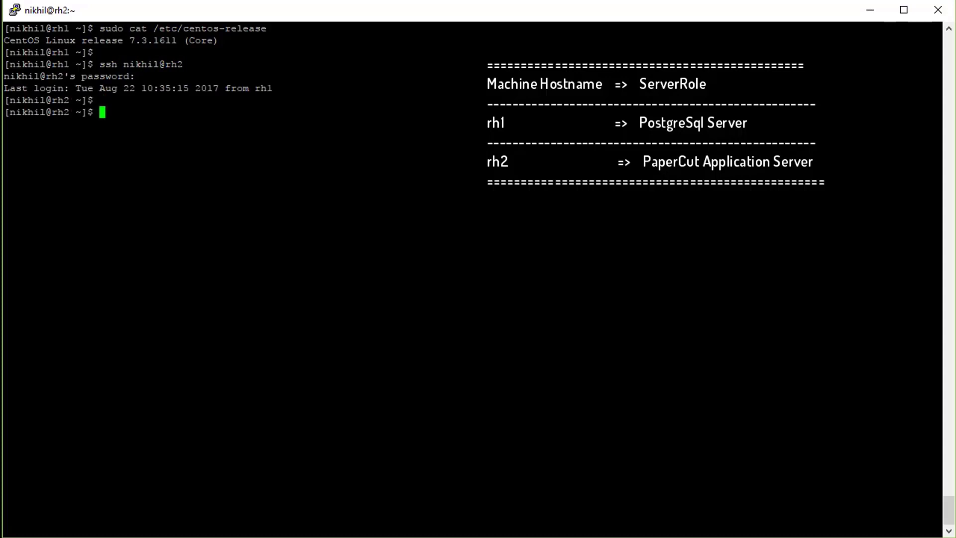
type("sudo cat /home/papercut/server/version.txt")
key("Return")
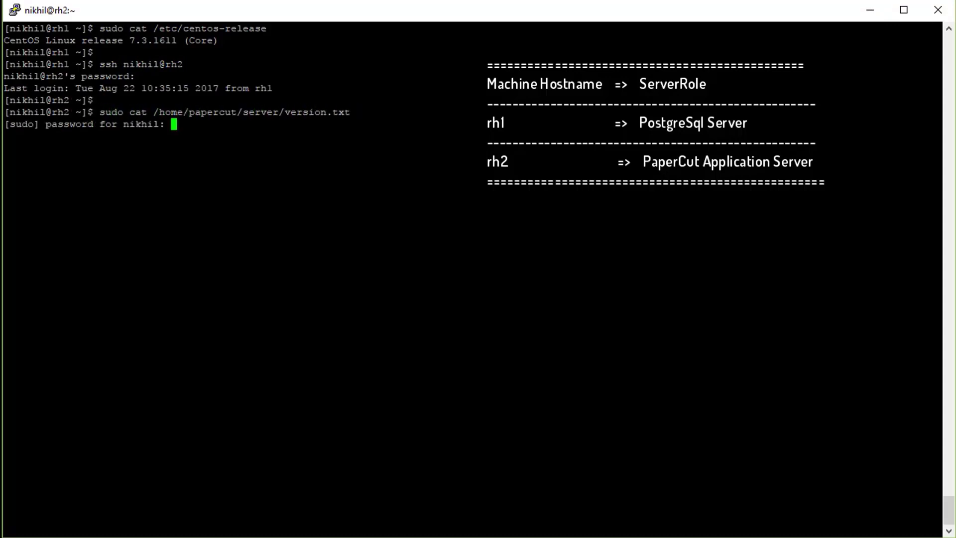
key("Return")
key("Return")
key("Return")
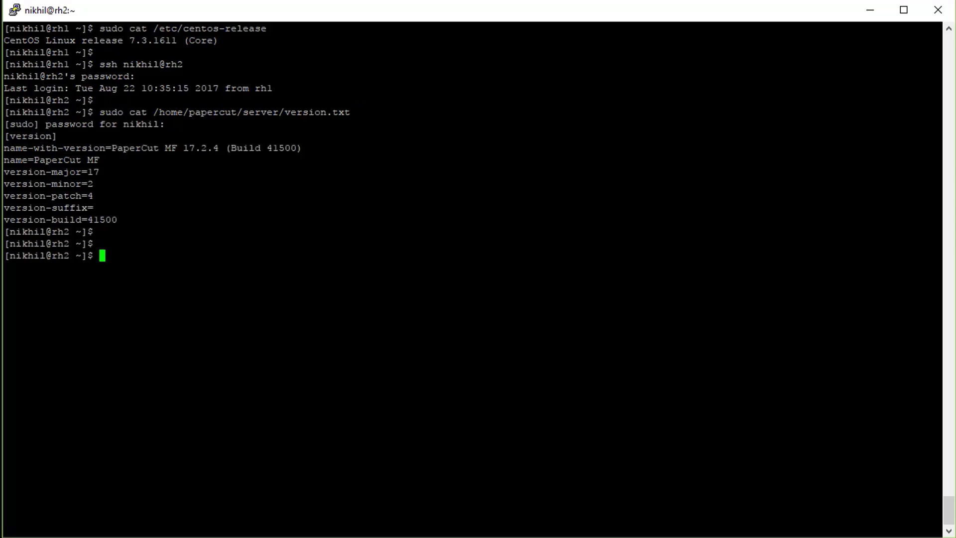
type("exit")
key("Return")
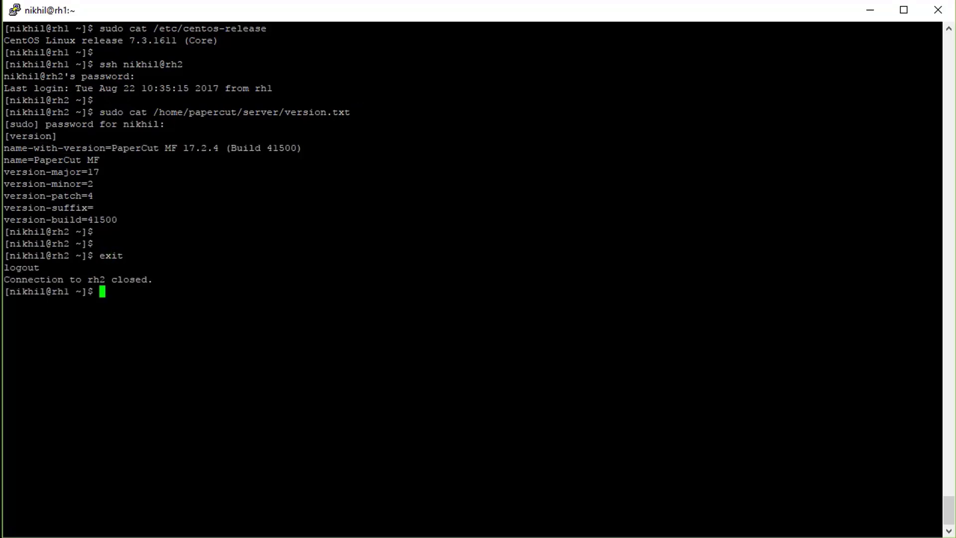
key("Return")
key("Return")
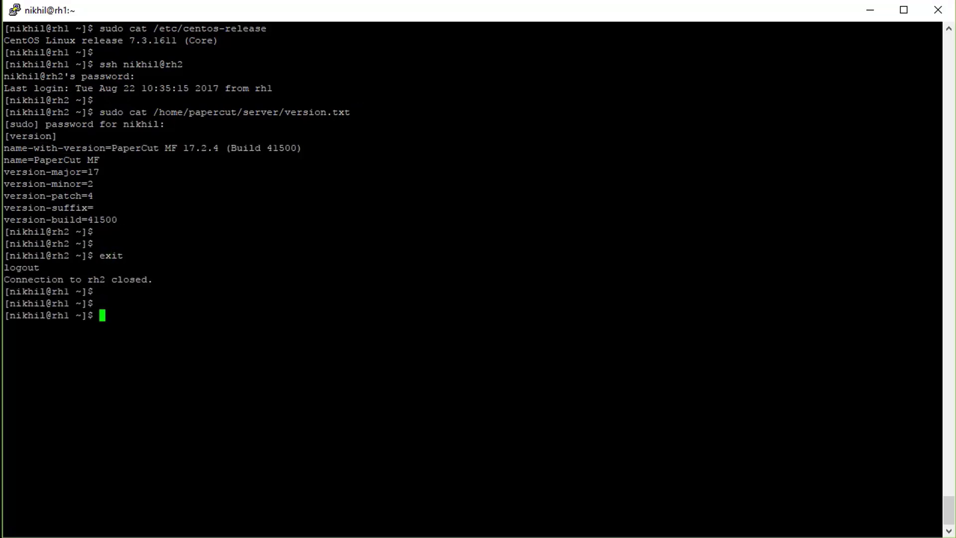
- Run sudo yum update on rh1, which finds no packages to update
key("ctrl+l")
key("Return")
type("sudo yum update")
key("Return")
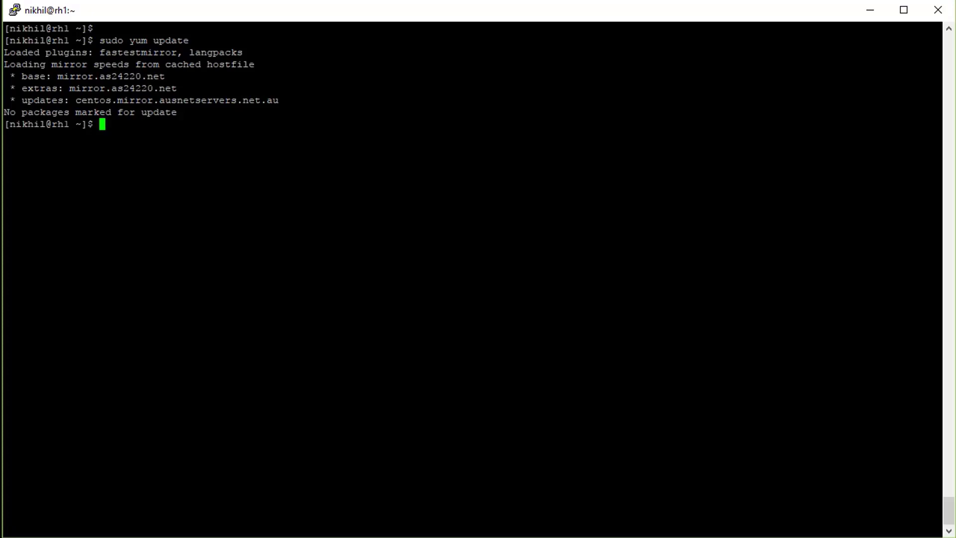
key("Return")
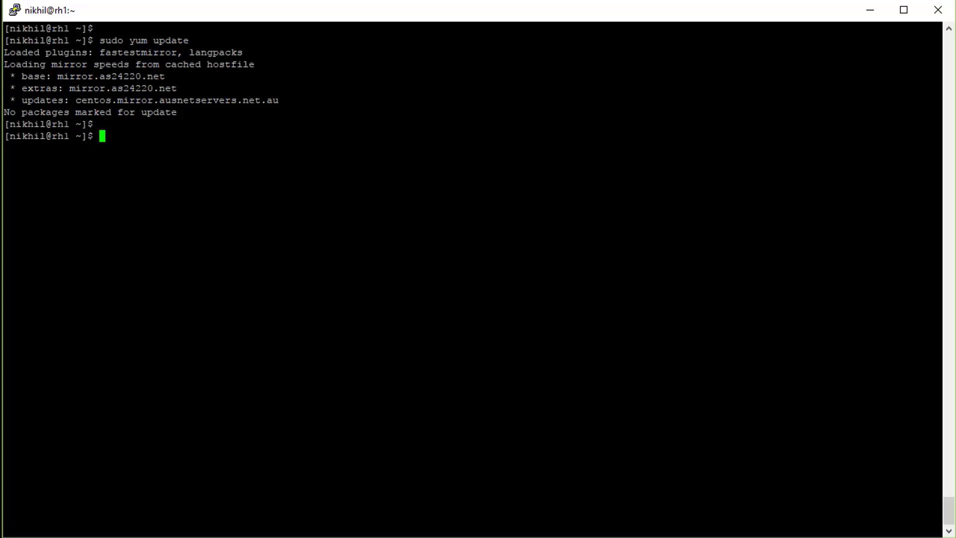
- List available postgres* packages, highlighting the PostgreSQL 9.2.18 Available Packages section
type("sudo ")
type("yum list postgres*")
key("Return")
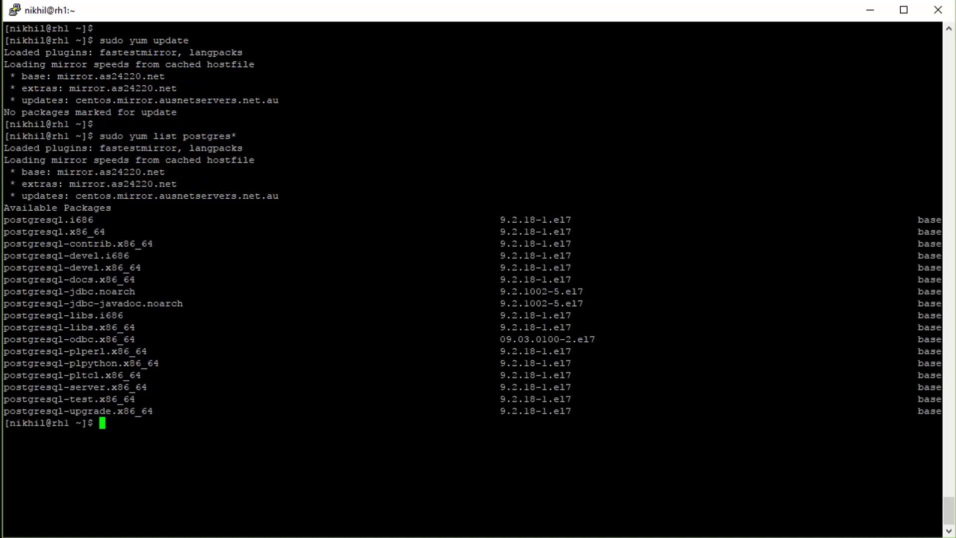
left_click_drag(4, 208, 115, 208)
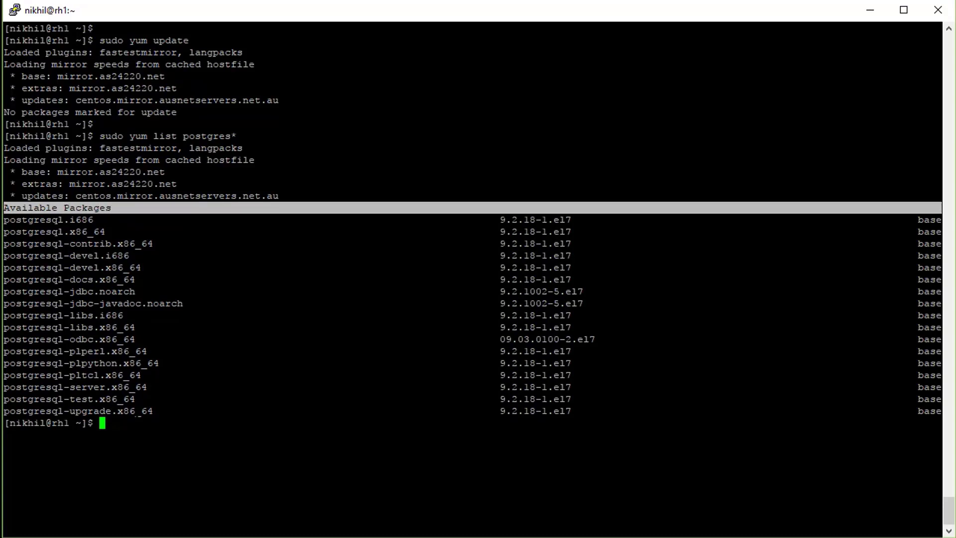
left_click(10, 208)
- Search yum for postgres and copy the postgresql-server.x86_64 package name
key("ctrl+l")
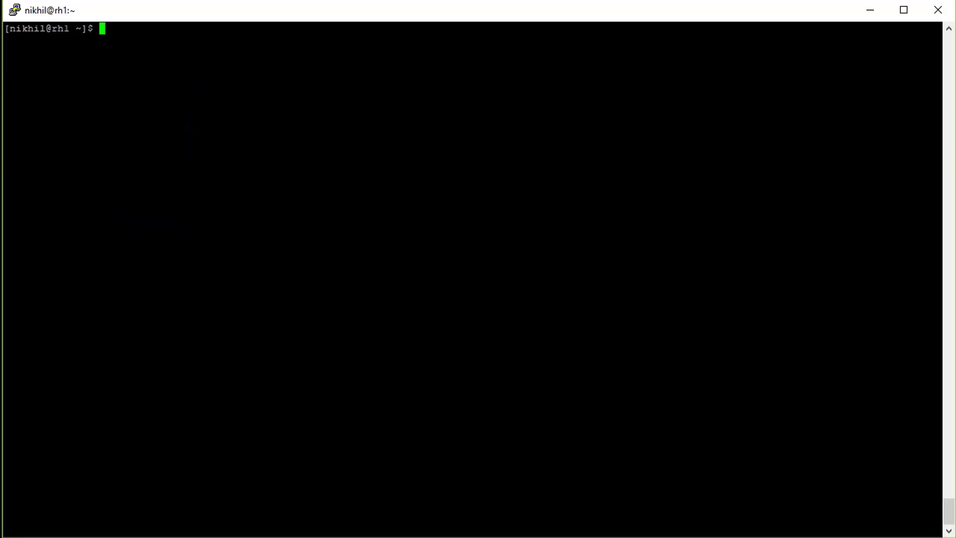
type("sudo yum search postgres")
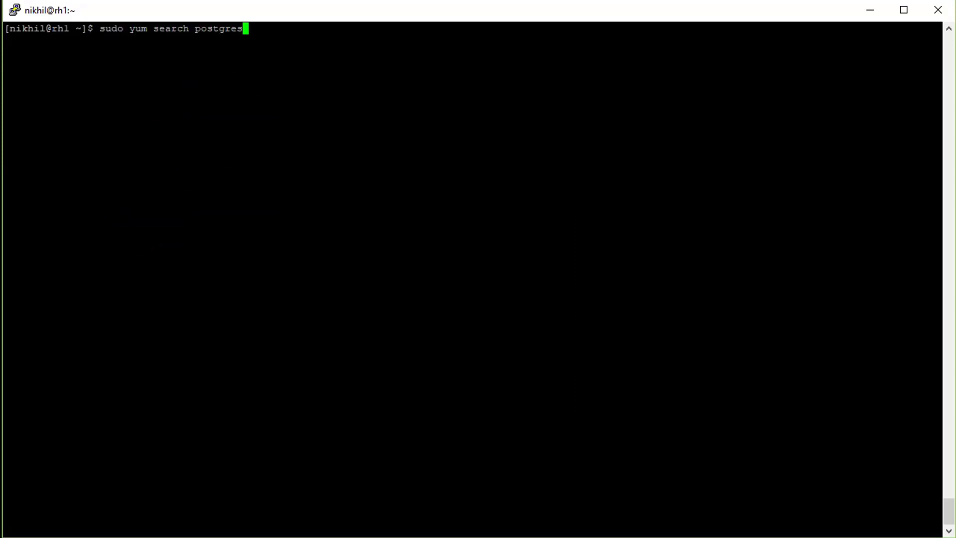
key("Return")
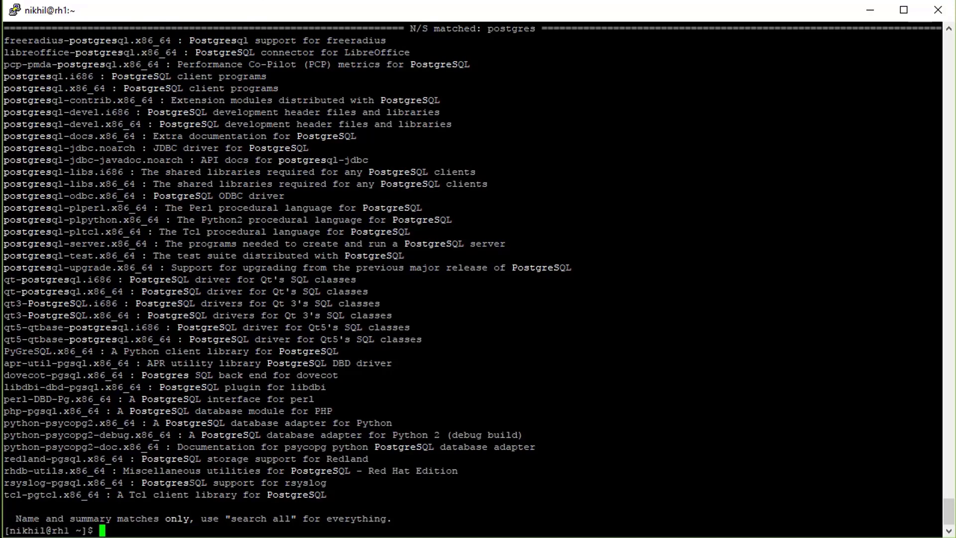
left_click_drag(148, 243, 5, 244)
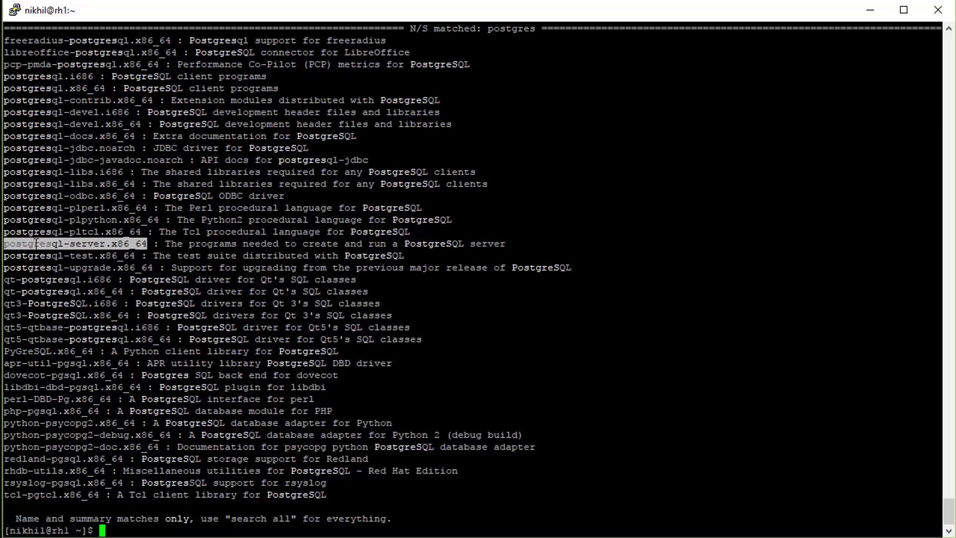
left_click(36, 243)
- Install postgresql-server.x86_64 with -y, along with postgresql and postgresql-libs dependencies
key("ctrl+l")
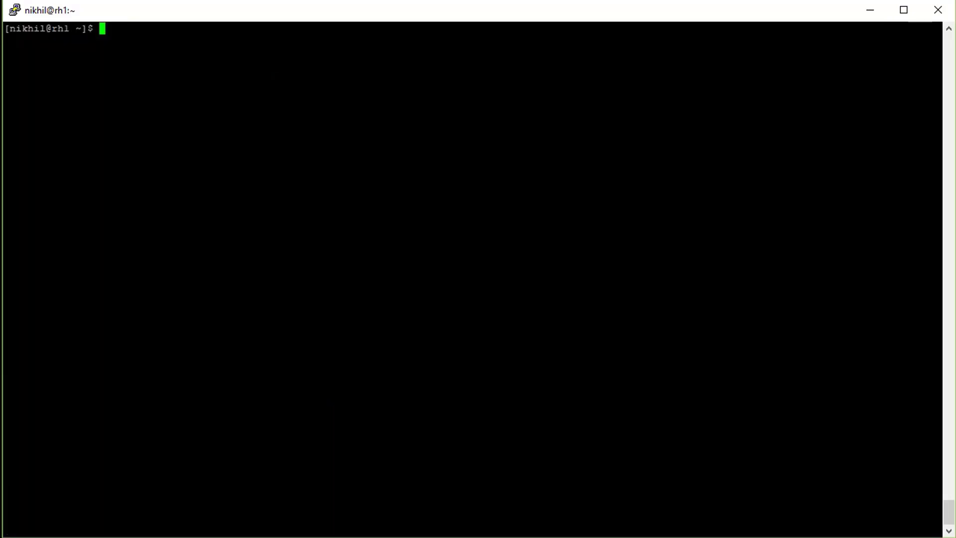
type("sudo yum install postgresql-server.x86_64")
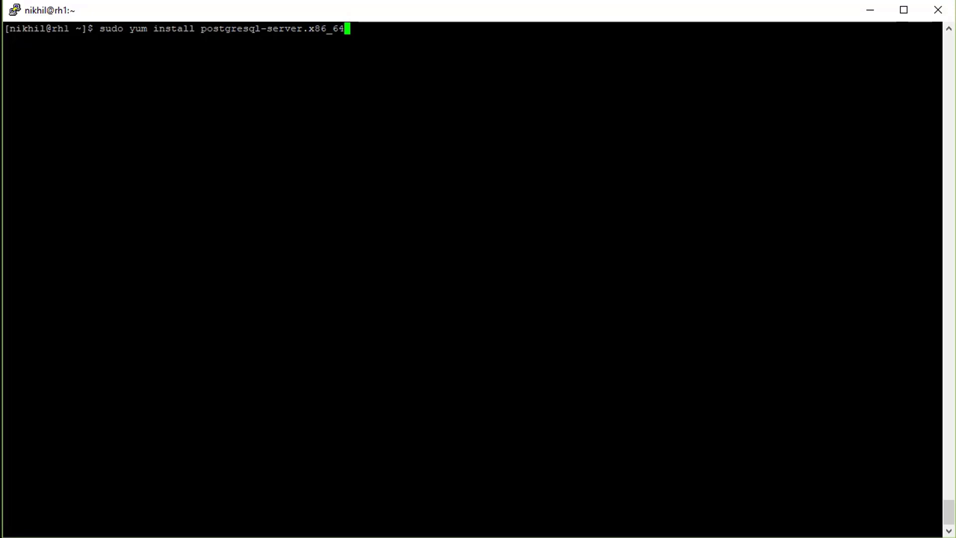
type(" -y")
key("Return")
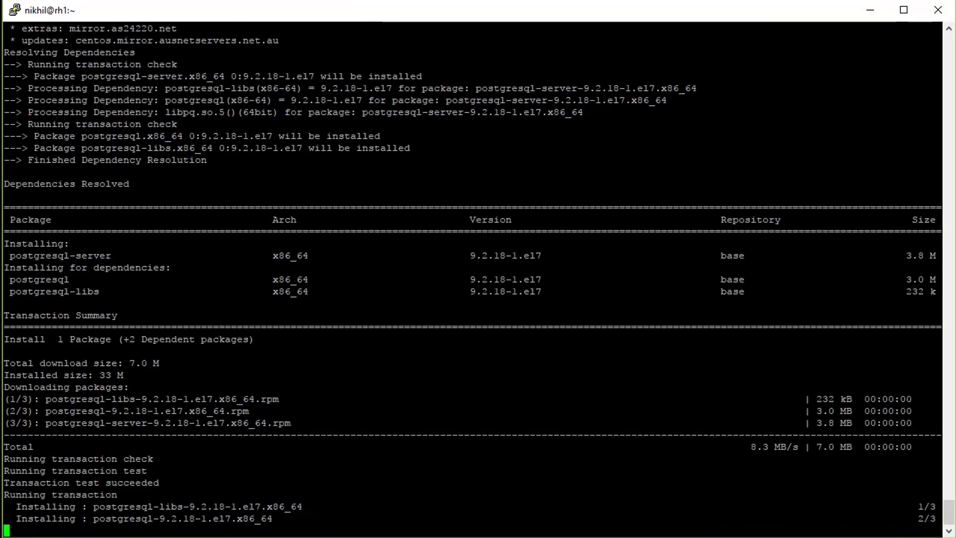
key("Return")
key("Return")
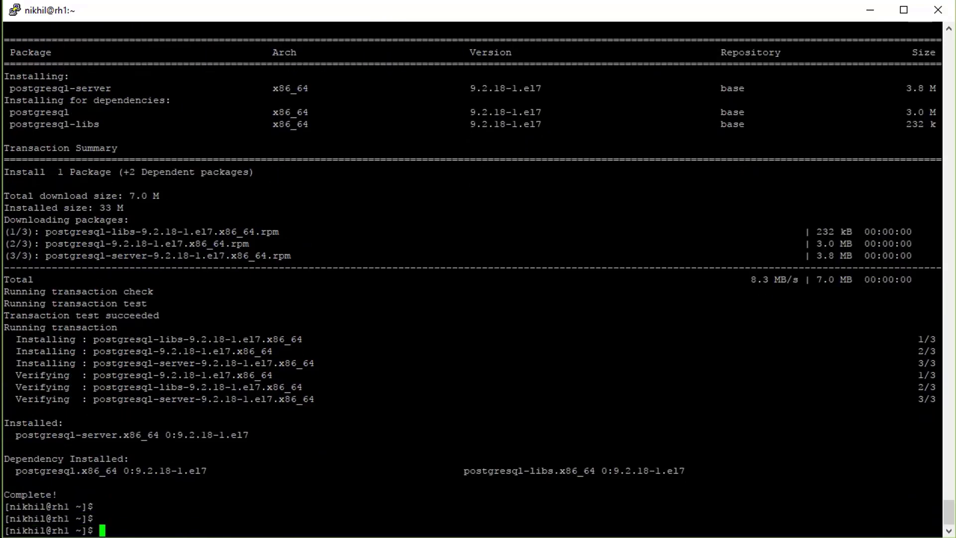
key("ctrl+l")
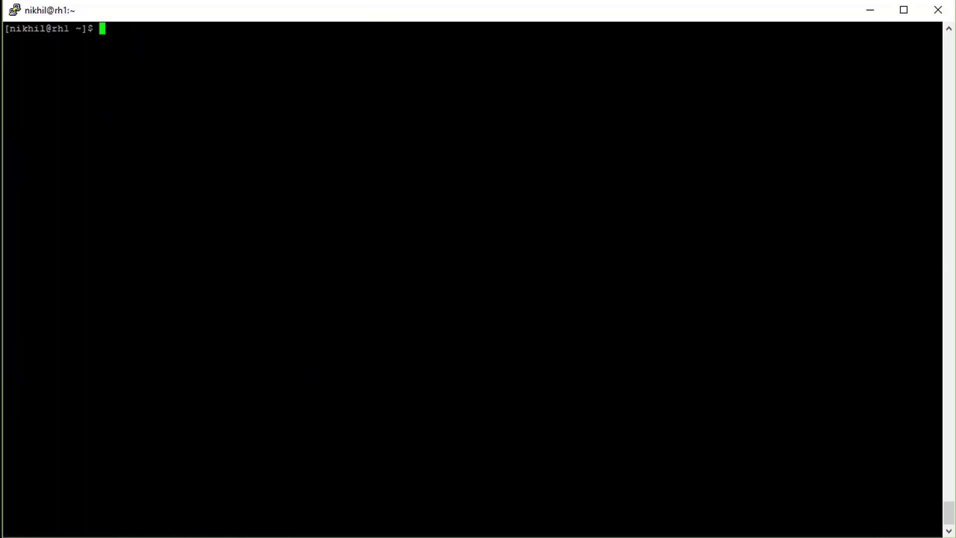
- Confirm the three PostgreSQL packages are installed and pg_config reports version 9.2.18
key("Up")
key("Up")
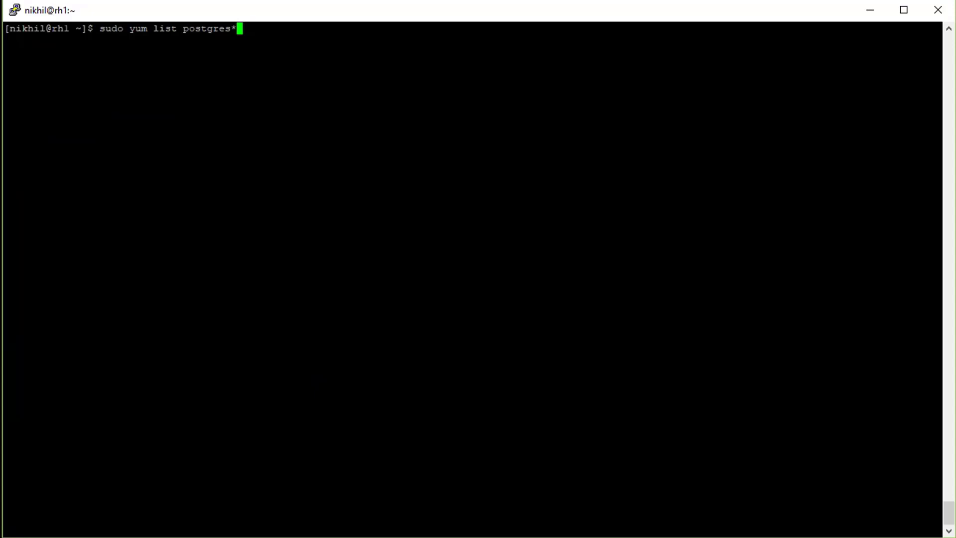
key("Return")
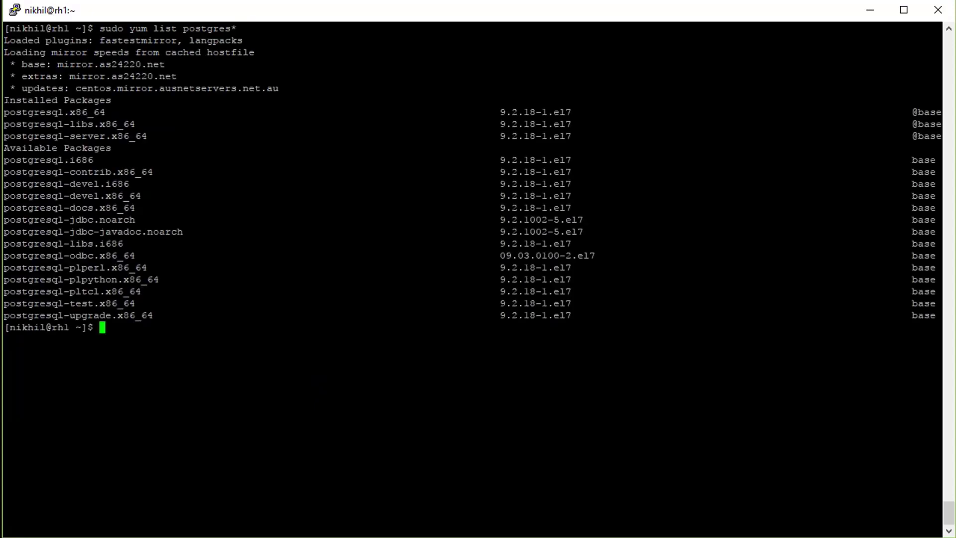
left_click_drag(4, 99, 934, 136)
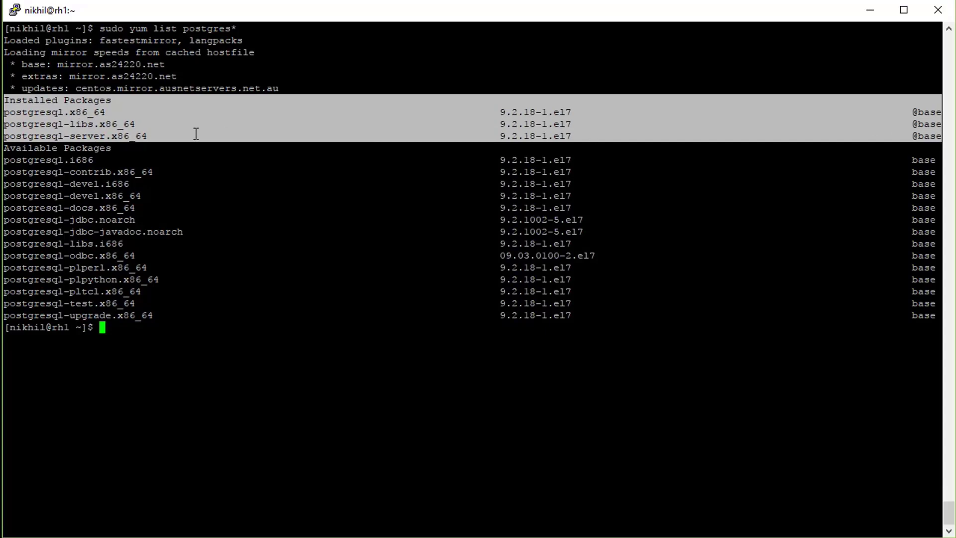
key("Return")
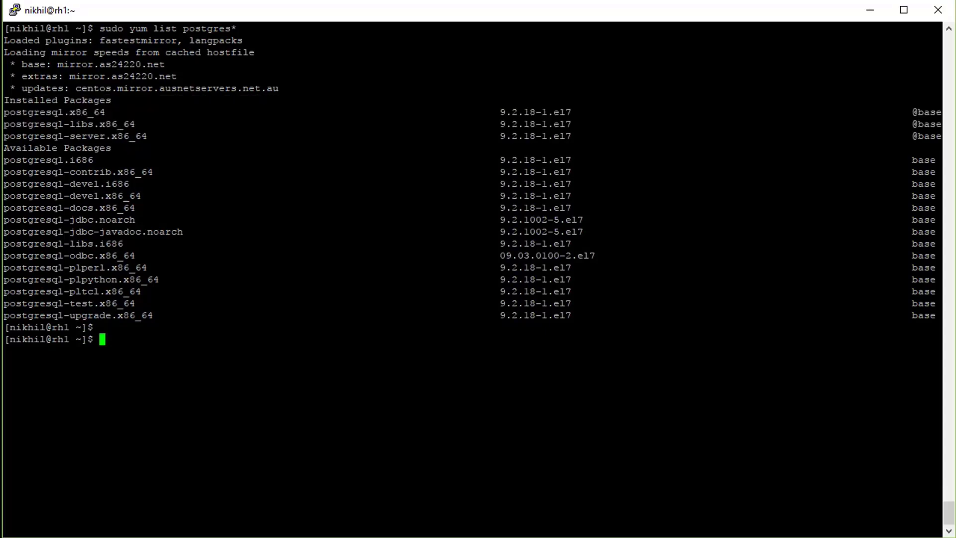
type("pg_config --version")
key("Return")
left_click_drag(5, 351, 103, 352)
left_click(104, 351)
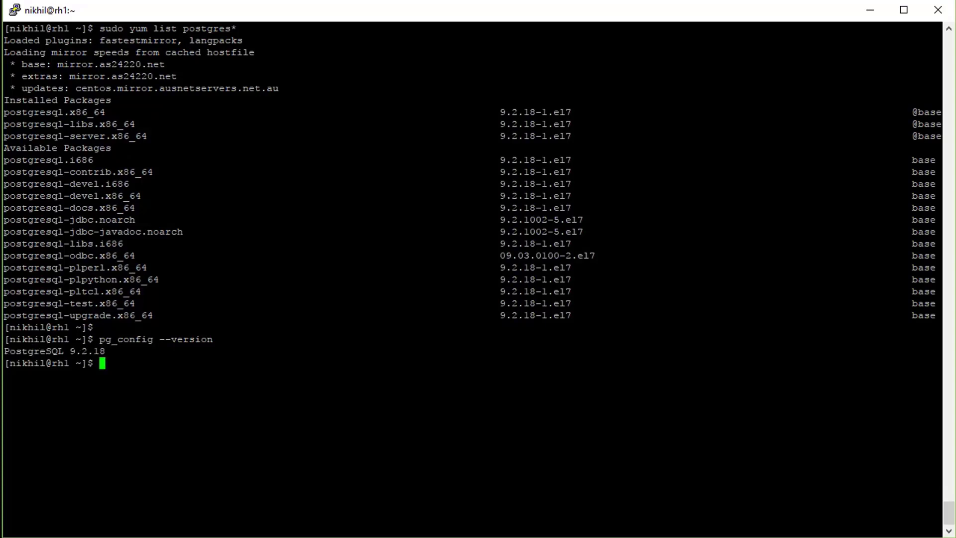
- Initialize the PostgreSQL database cluster with sudo postgresql-setup initdb
key("Return")
type("sudo postgresql-setup initdb")
key("Return")
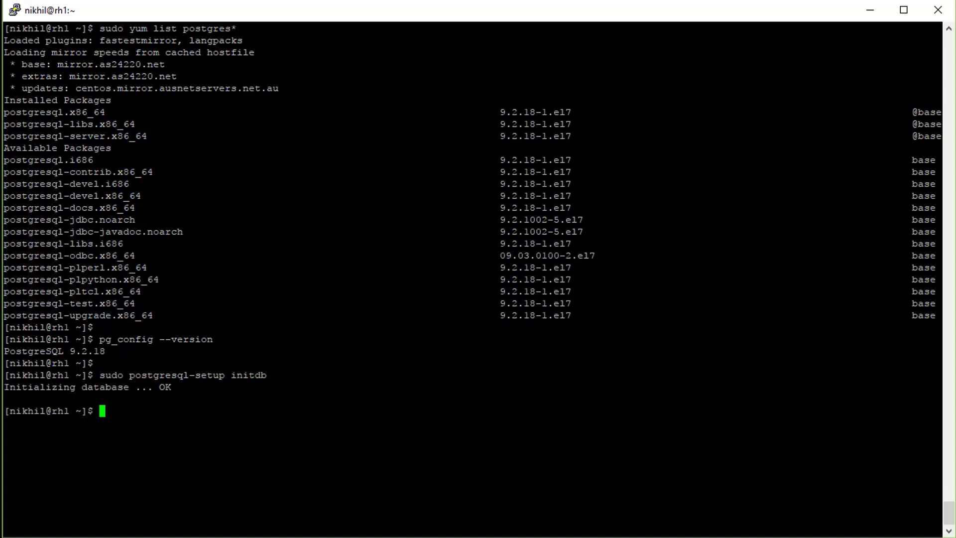
key("Return")
key("ctrl+l")
- View /var/lib/pgsql/data/pg_hba.conf in less, noting the IPv4 local rule uses ident
type("sudo less ")
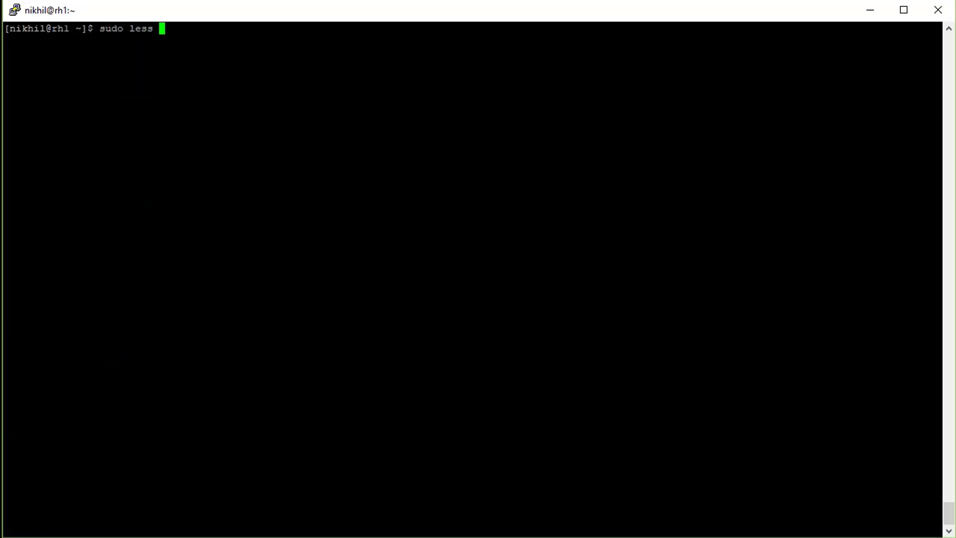
type("/var/lib/pgsql/data/pg_")
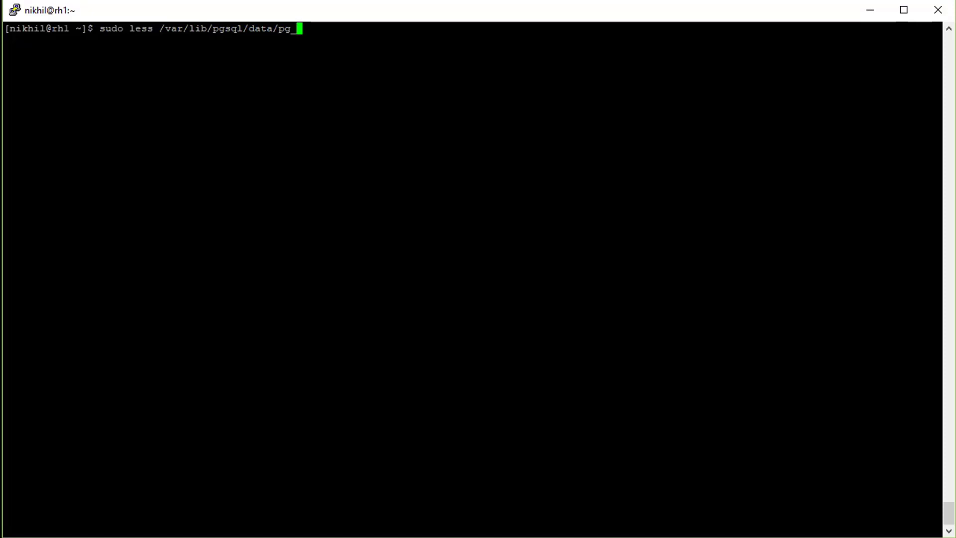
type("hba.conf")
key("Return")
key("Down")
key("Down")
key("Down")
key("Down")
key("Down")
key("Down")
key("Down")
key("Down")
key("Down")
left_click_drag(39, 423, 475, 432)
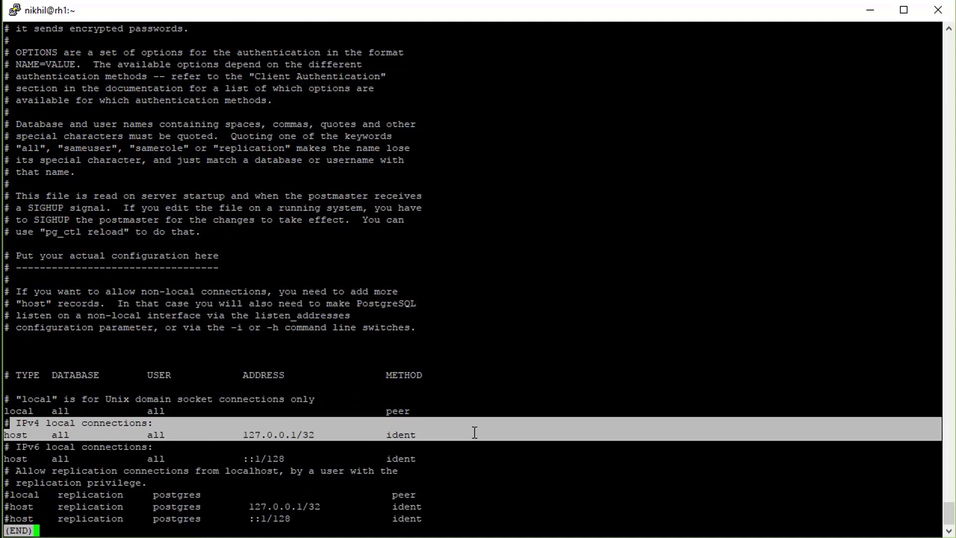
key("ctrl+c")
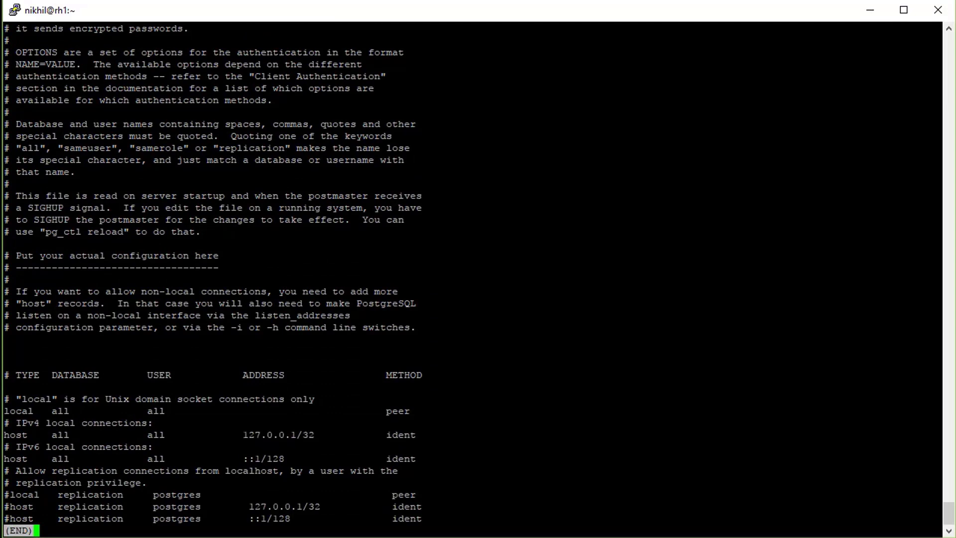
key("q")
key("Up")
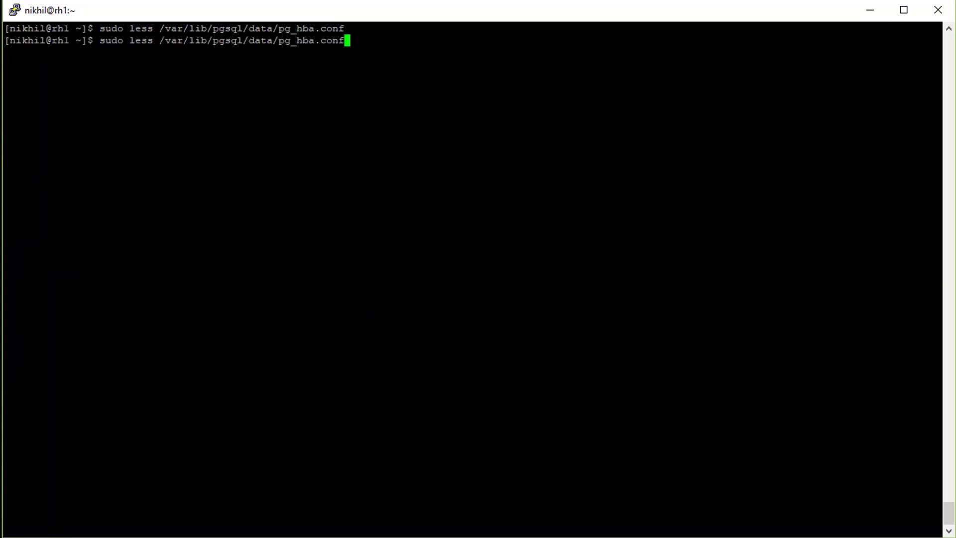
key("Left")
key("Left")
key("Left")
key("Left")
key("Left")
key("Left")
key("Left")
key("Left")
- Open pg_hba.conf in vim and insert a blank line above the IPv6 section
key("BackSpace")
key("BackSpace")
key("BackSpace")
key("BackSpace")
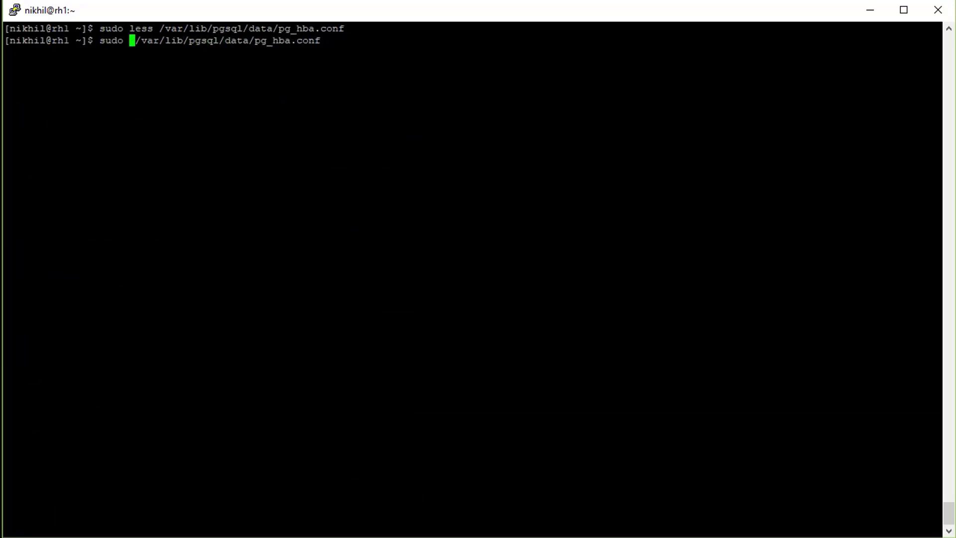
type("vim")
key("Return")
key("i")
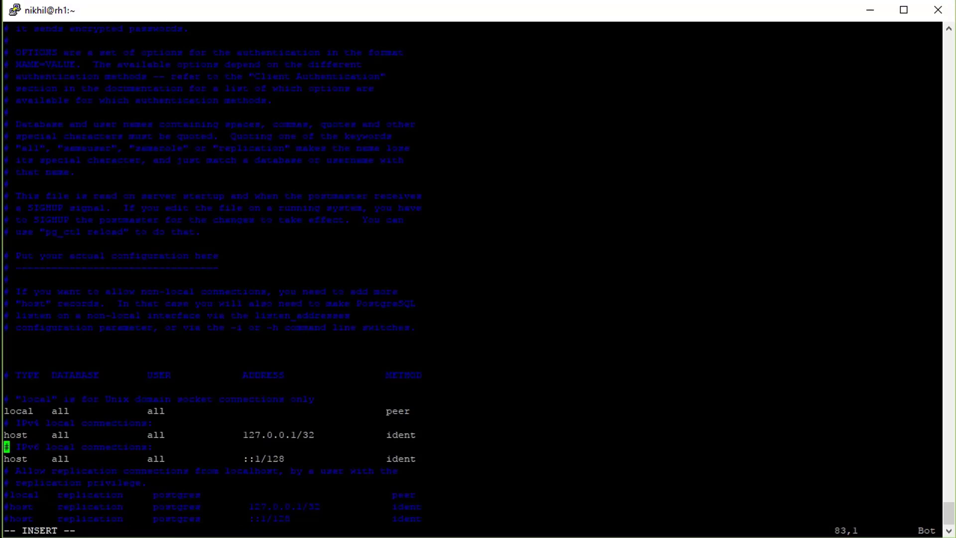
key("Return")
key("Up")
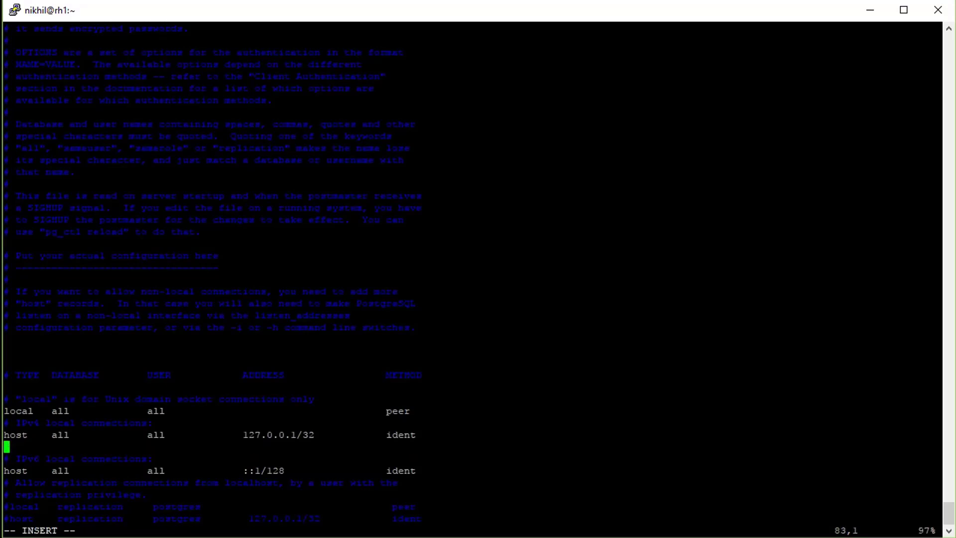
- Add the rule 'host all all 10.100.67.135/20 md5'
type("host")
key("Tab")
type("all")
key("Tab")
key("Tab")
type("all")
key("Tab")
key("Tab")
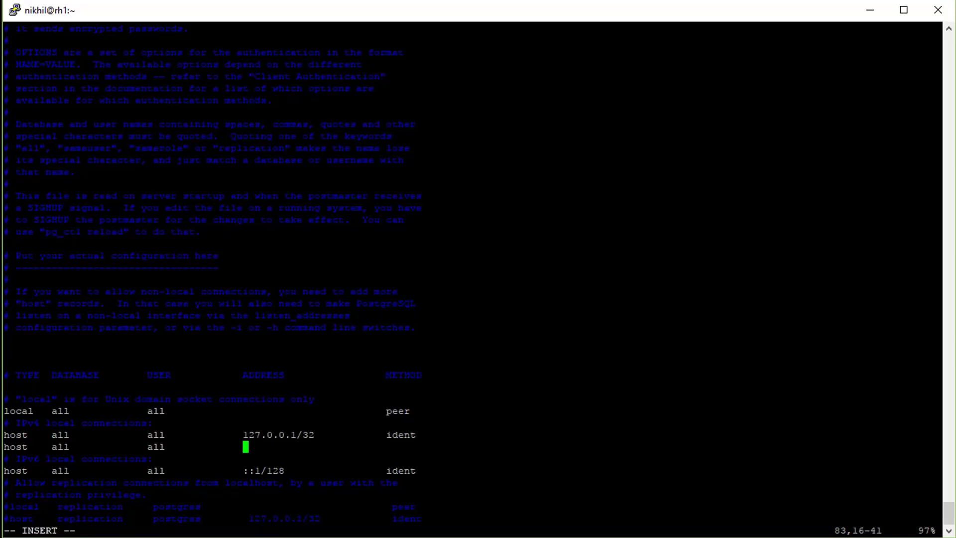
type("10.100")
type(".67.135/20")
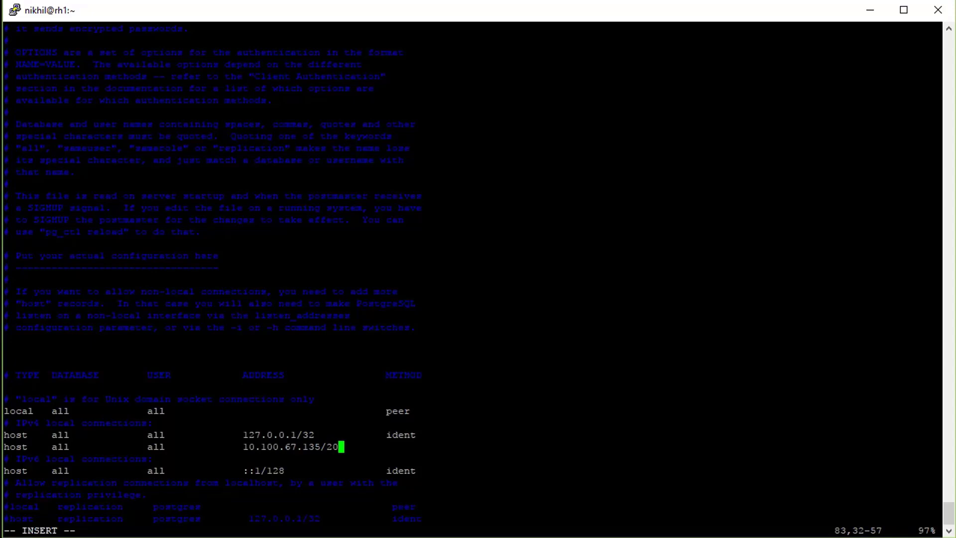
key("Tab")
type("md5")
- Change the 127.0.0.1/32 method from ident to md5 and save with :wq
key("Up")
key("Delete")
key("Delete")
key("BackSpace")
key("BackSpace")
- Print pg_hba.conf with cat to verify the new md5 rules, then clear the screen
key("BackSpace")
type("md5")
key("Escape")
type(":")
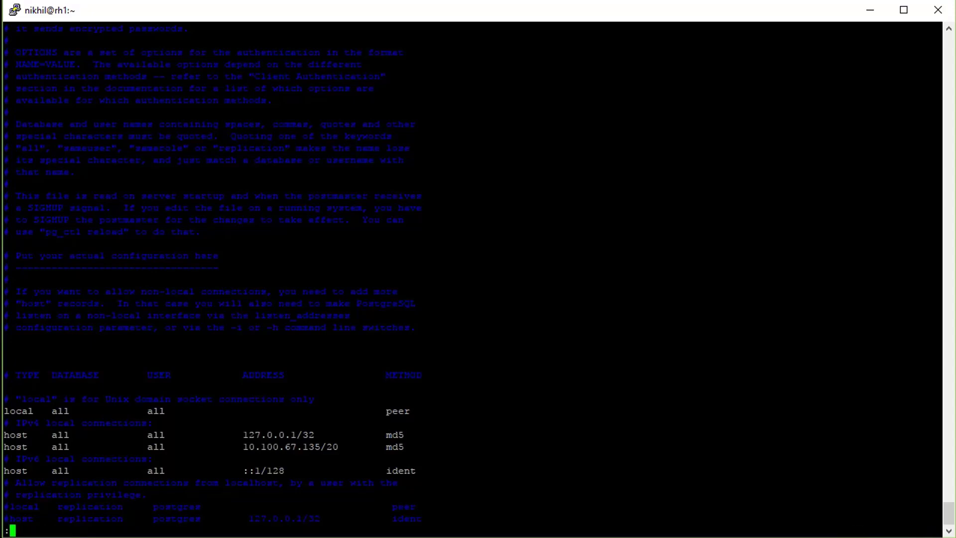
type("wq")
key("Return")
key("Up")
key("Left")
key("Left")
key("Left")
key("BackSpace")
key("BackSpace")
key("BackSpace")
type("cat")
key("Return")
key("Return")
key("Return")
key("ctrl+l")
key("Up")
key("Up")
key("Up")
key("BackSpace")
key("BackSpace")
key("BackSpace")
key("BackSpace")
key("BackSpace")
key("BackSpace")
key("BackSpace")
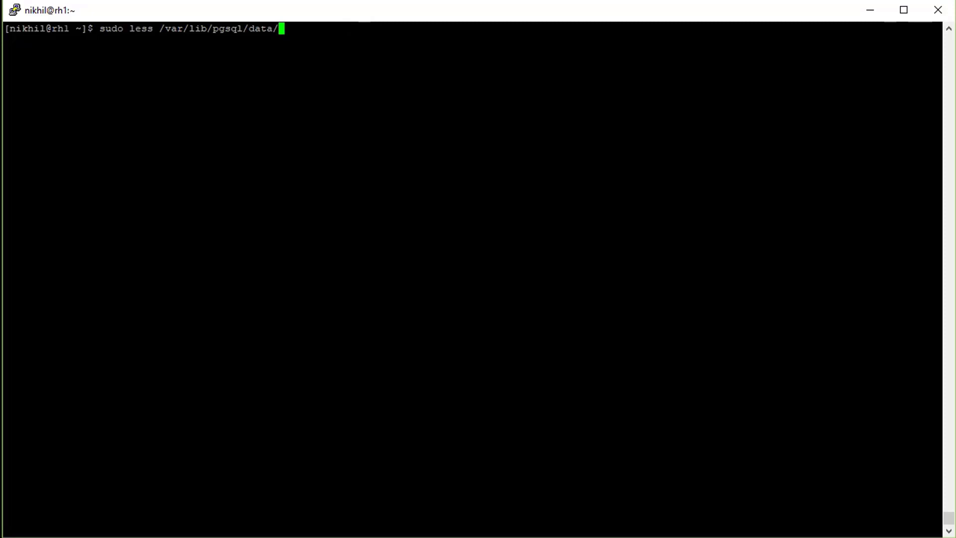
type("postgresql.conf")
key("Return")
type("/listen")
key("Return")
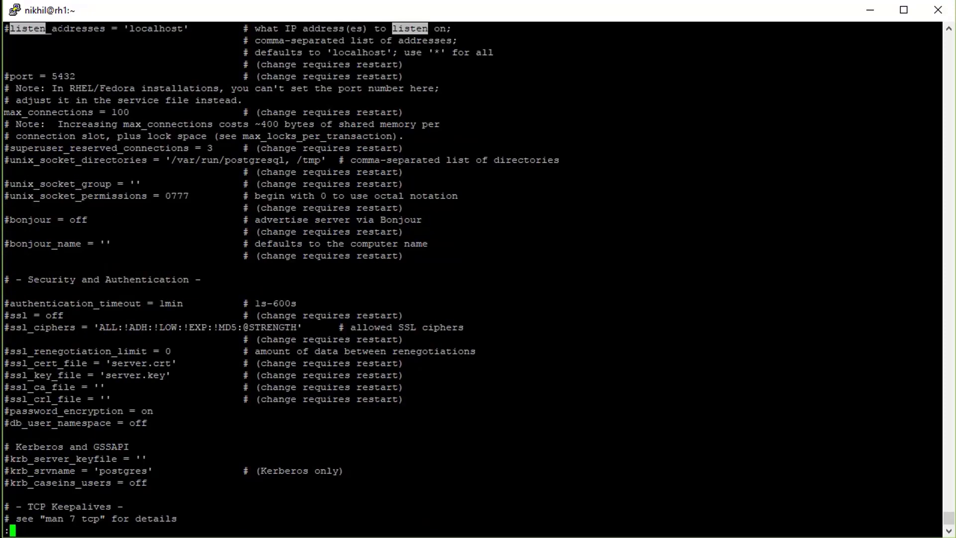
mouse_move(10, 29)
left_mouse_down()
mouse_move(208, 28)
mouse_move(249, 64)
mouse_move(269, 103)
mouse_move(309, 112)
mouse_move(494, 111)
left_mouse_up()
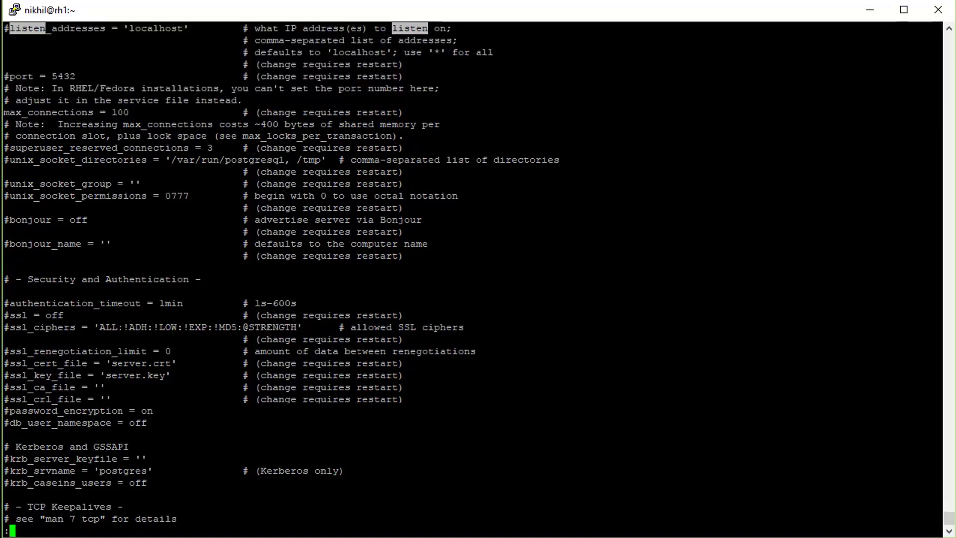
key("q")
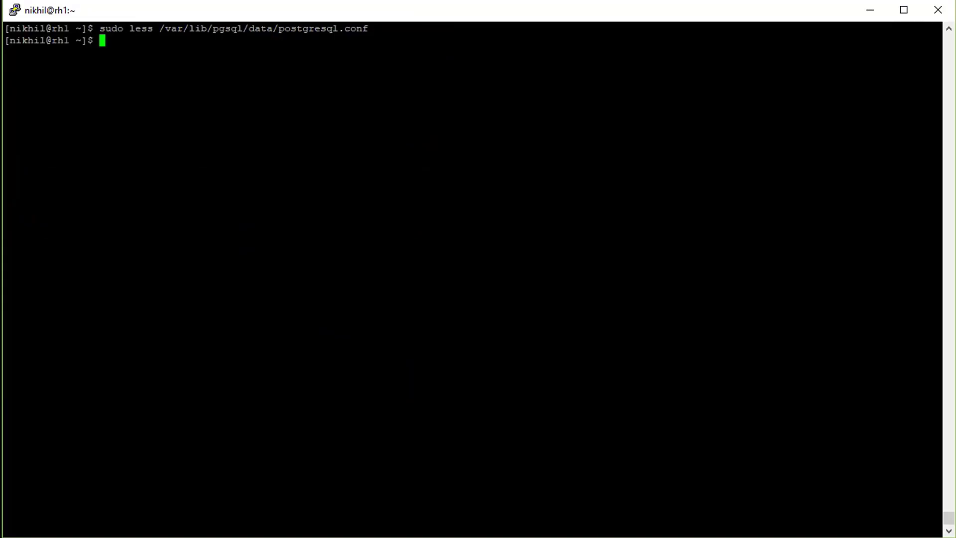
- Open postgresql.conf in vim with sudo
key("Up")
key("Left")
key("Left")
key("Left")
key("Left")
key("Left")
key("Left")
key("BackSpace")
key("BackSpace")
key("BackSpace")
key("BackSpace")
key("BackSpace")
type("vim")
key("Return")
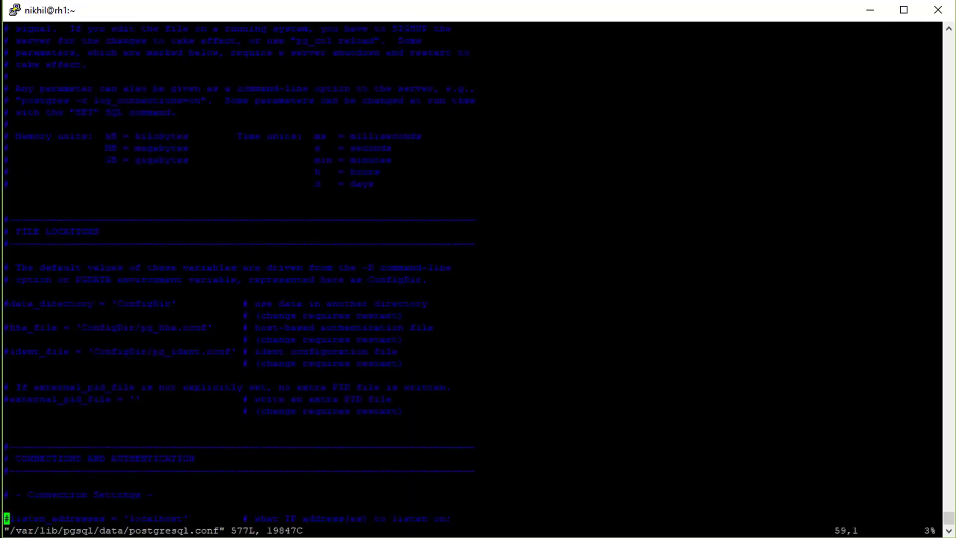
- Uncomment listen_addresses and set its value to '*'
key("ctrl+e")
key("ctrl+e")
key("ctrl+e")
key("ctrl+e")
key("ctrl+e")
key("ctrl+e")
key("a")
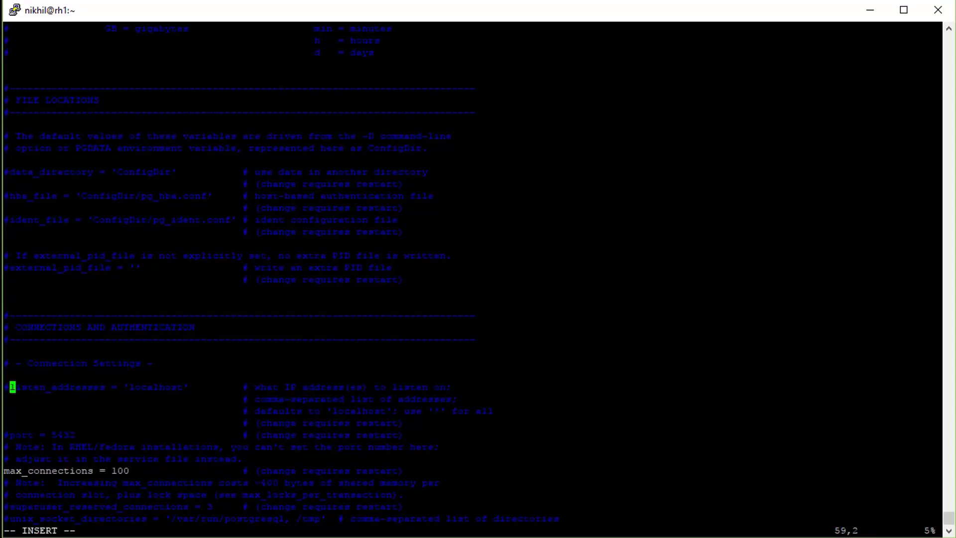
key("BackSpace")
key("Right")
key("Right")
key("Right")
key("Right")
key("Right")
key("Right")
key("BackSpace")
key("BackSpace")
key("BackSpace")
type("*")
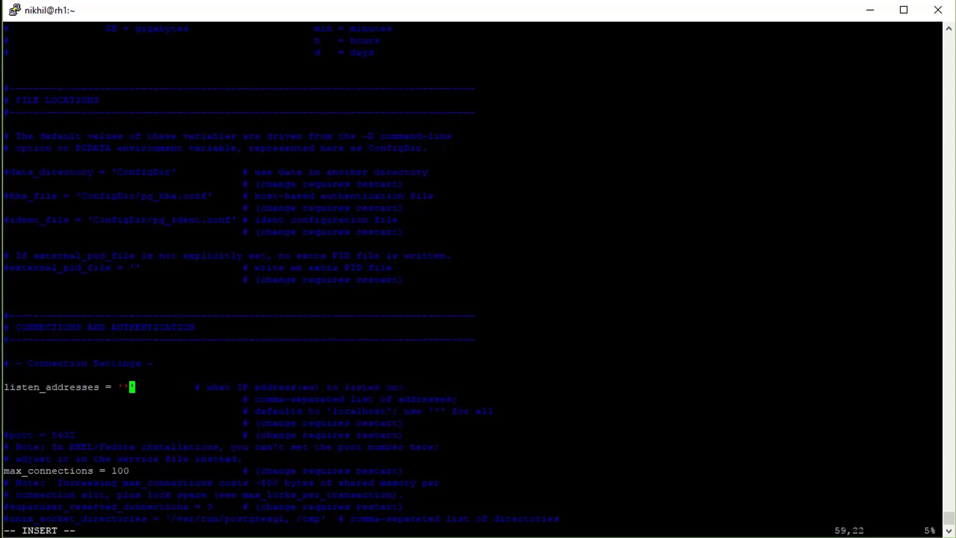
- Change max_connections to 400 and leave insert mode
key("Down")
key("Down")
key("Down")
key("Down")
key("Left")
key("Left")
key("Left")
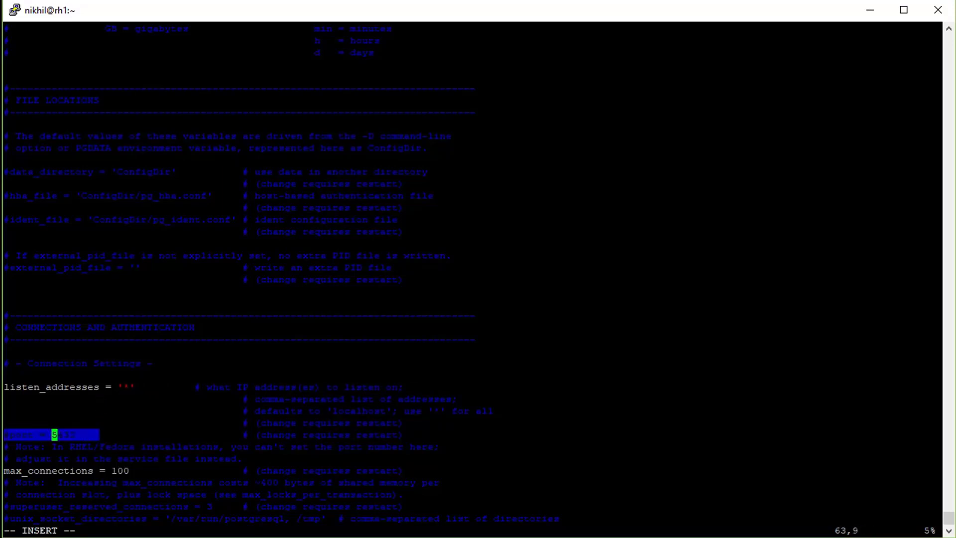
key("Down")
key("Down")
key("Down")
key("Right")
key("Right")
key("Right")
key("Right")
key("Right")
key("Left")
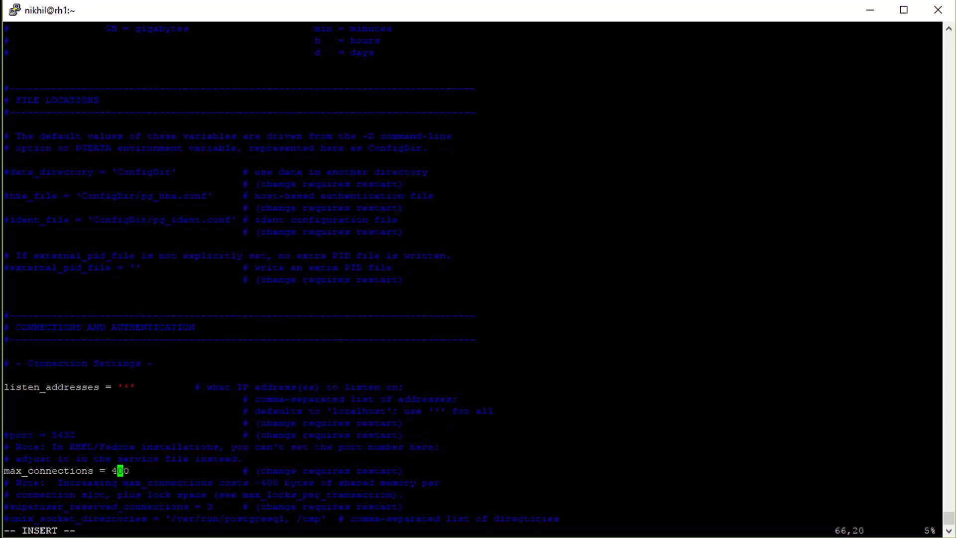
key("Escape")
- Save postgresql.conf with :wq! and start postgresql.service
type(":wq!")
key("Return")
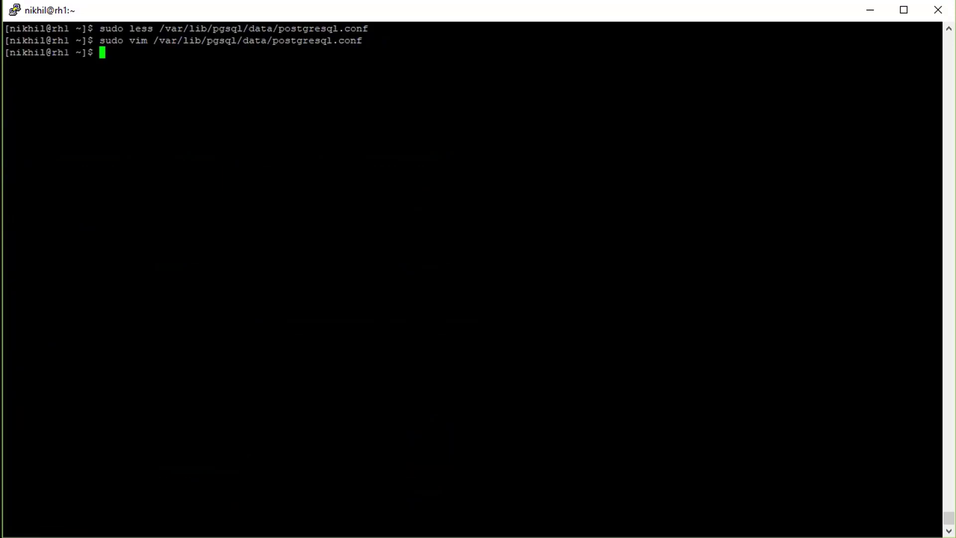
key("Return")
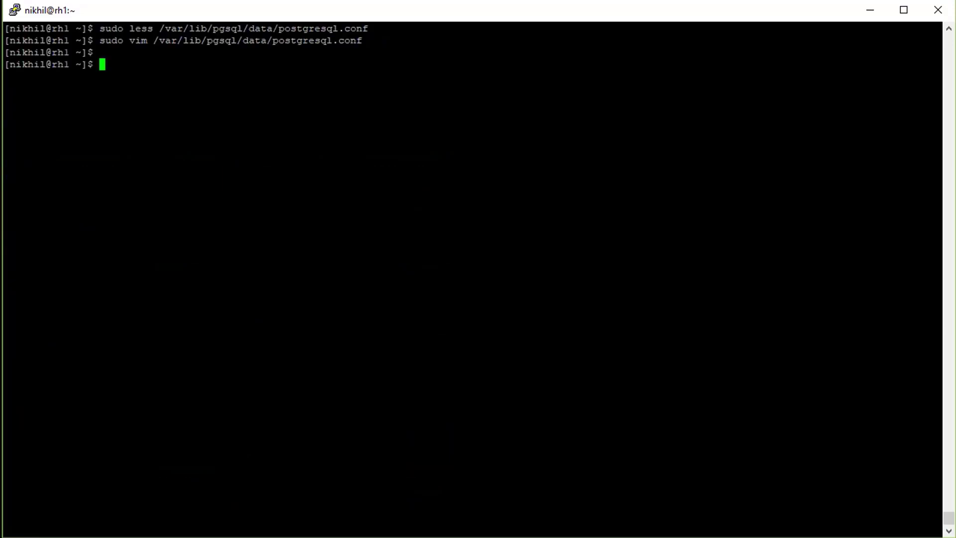
type("sudo systemctl start postgres")
key("Tab")
key("Return")
- Check postgresql.service status, confirming it is active (running)
key("Up")
key("Left")
key("Left")
key("Left")
key("BackSpace")
key("BackSpace")
key("BackSpace")
type("status")
key("Return")
left_click_drag(4, 268, 464, 280)
key("Return")
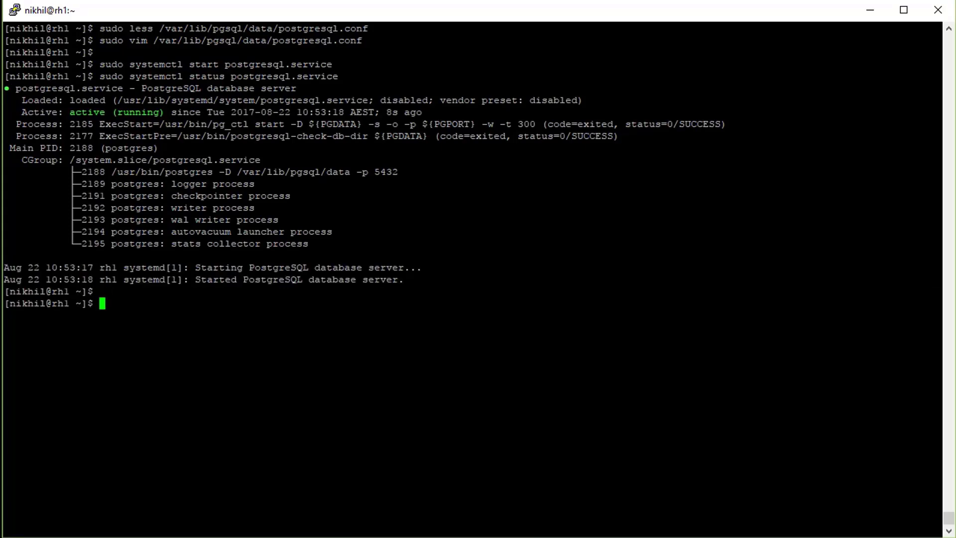
- Enable postgresql.service to start at boot
key("Up")
key("Left")
key("Left")
key("Left")
key("Left")
key("BackSpace")
key("BackSpace")
key("BackSpace")
type("enable")
key("Return")
- Recheck the status, comparing the new enabled state with the earlier disabled one, then clear
key("Return")
key("Up")
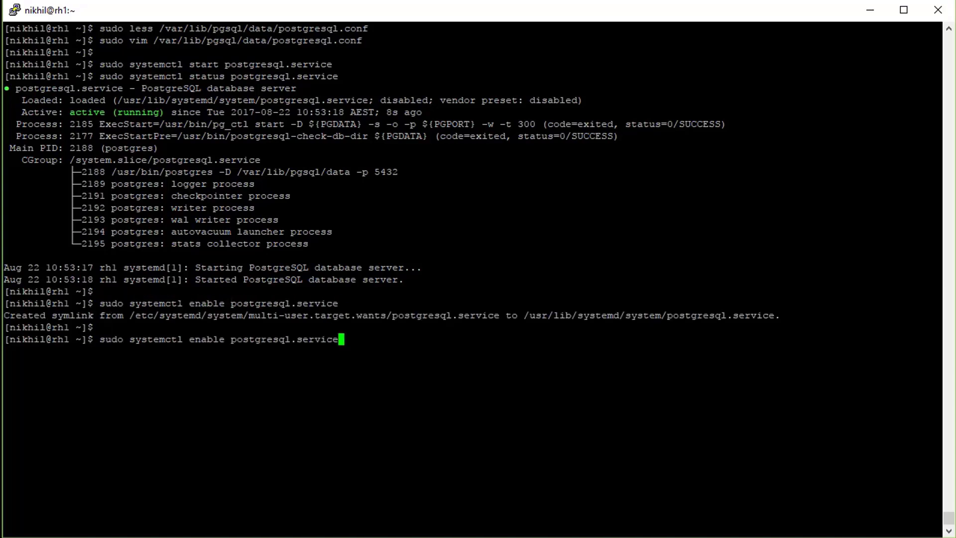
key("Up")
key("Return")
left_click_drag(422, 363, 21, 363)
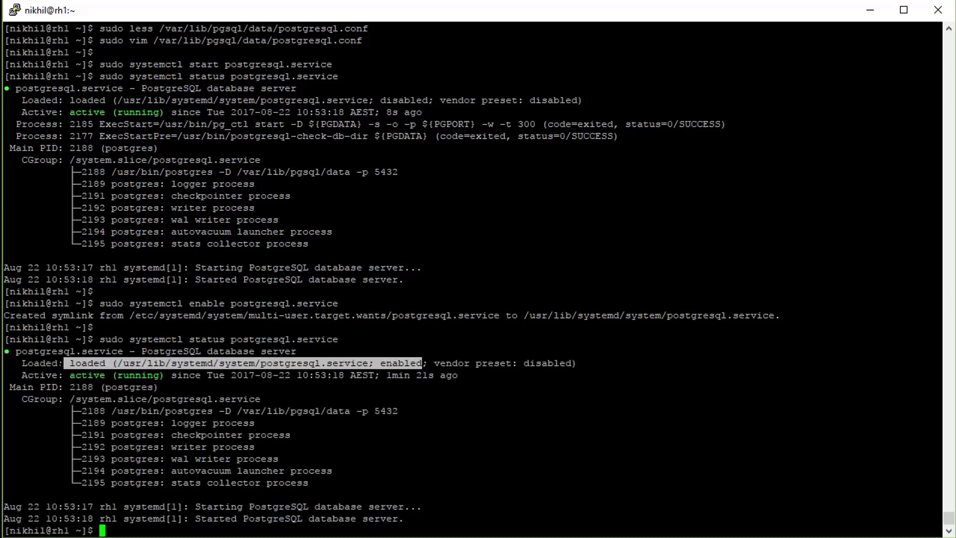
left_click_drag(428, 101, 328, 100)
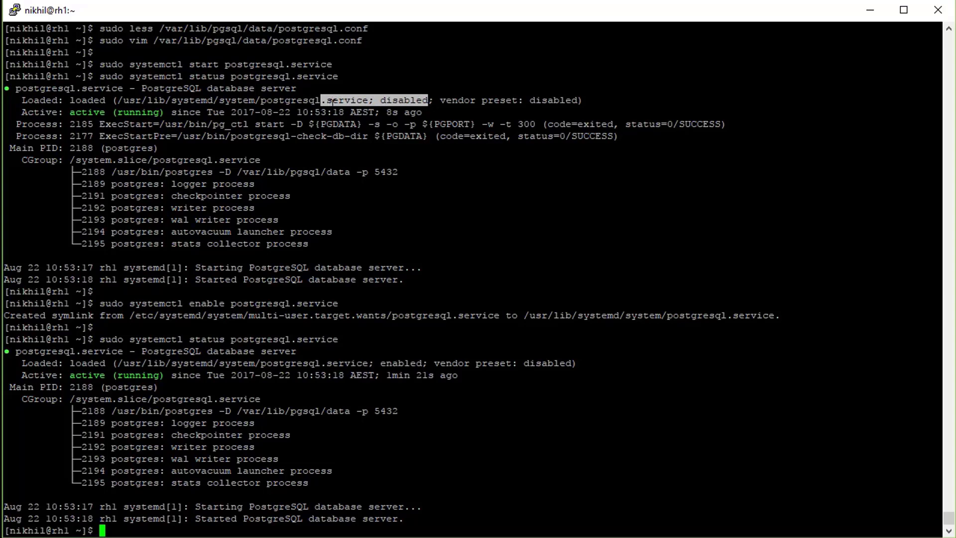
left_click(321, 100)
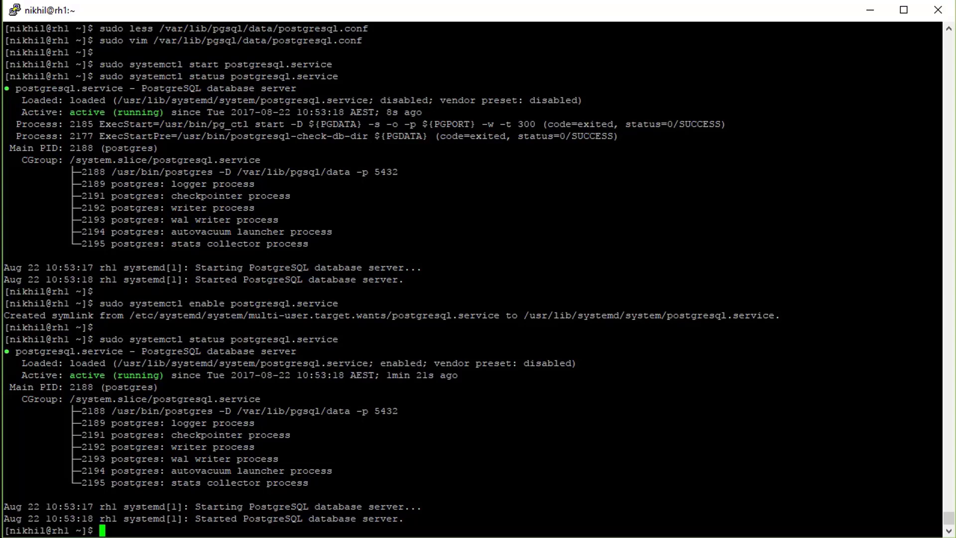
key("Return")
key("Return")
key("ctrl+l")
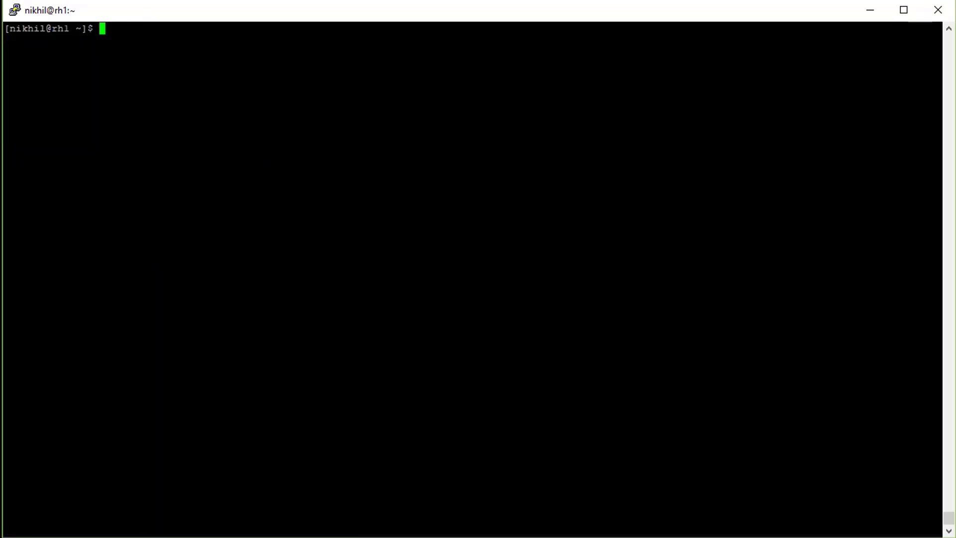
- List rh1's firewall rules and permanently add port 5432/tcp, fixing the mistyped --add-port option
type("sudo")
type(" firewall-cmd")
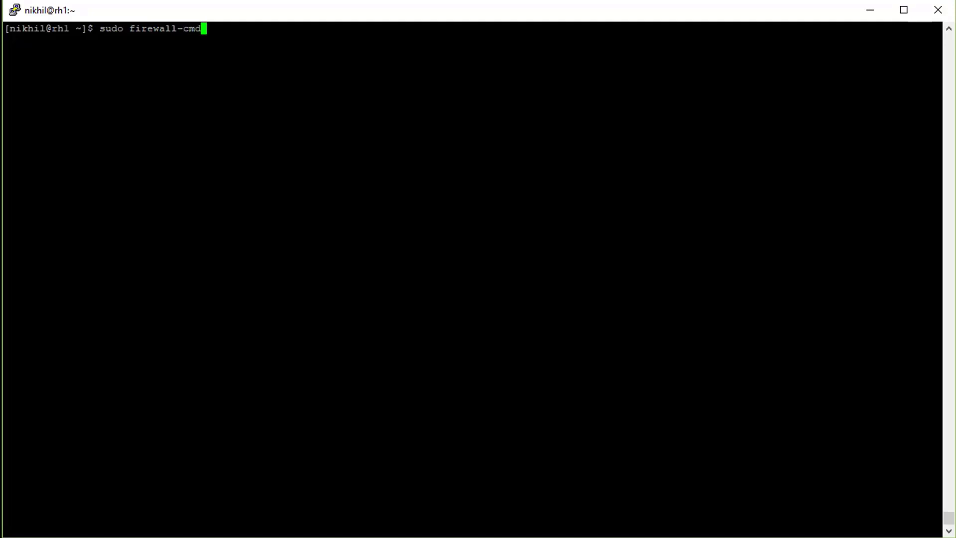
type(" --list-all")
key("Return")
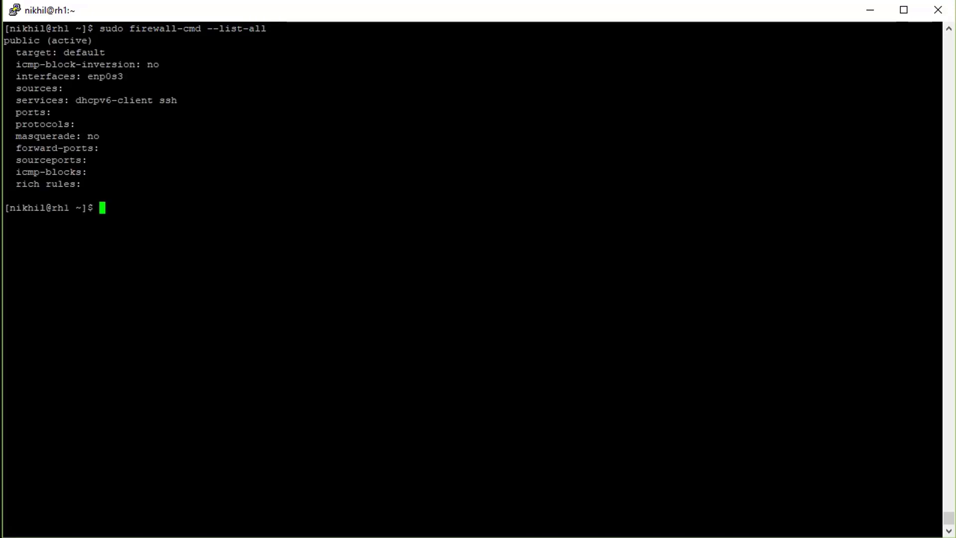
type("sudo firewall-cmd --permanent -add-port=")
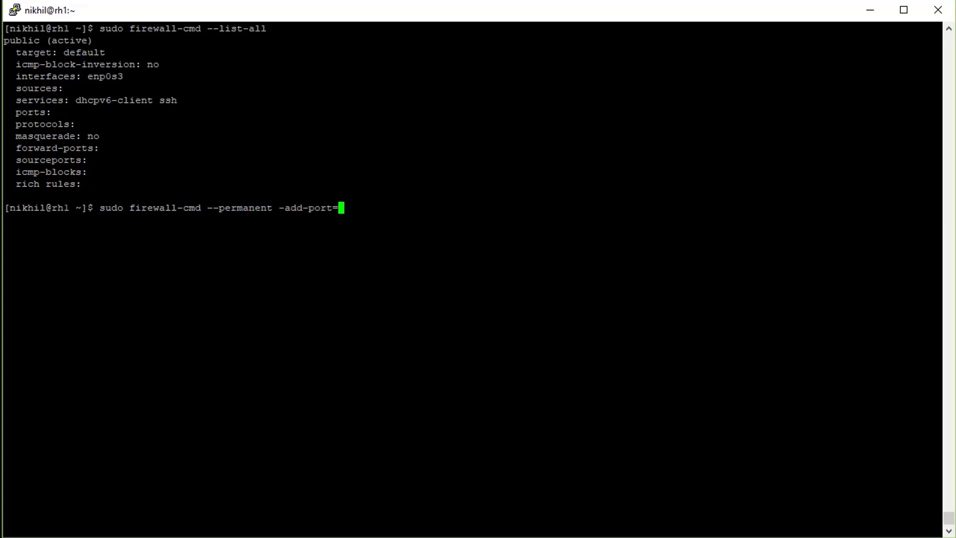
type("5432")
type("/tcp")
key("Return")
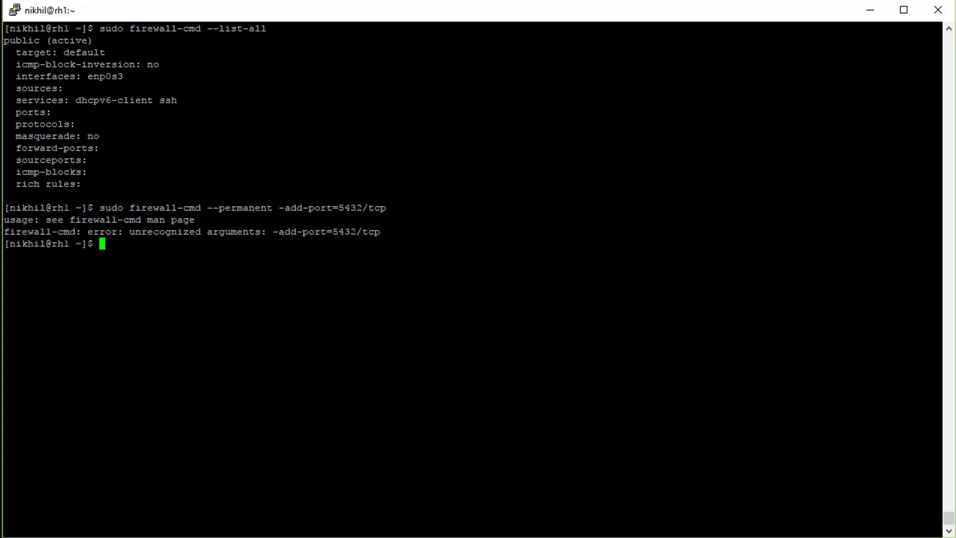
key("Up")
key("Left")
key("Left")
key("Left")
key("Left")
key("Return")
key("Return")
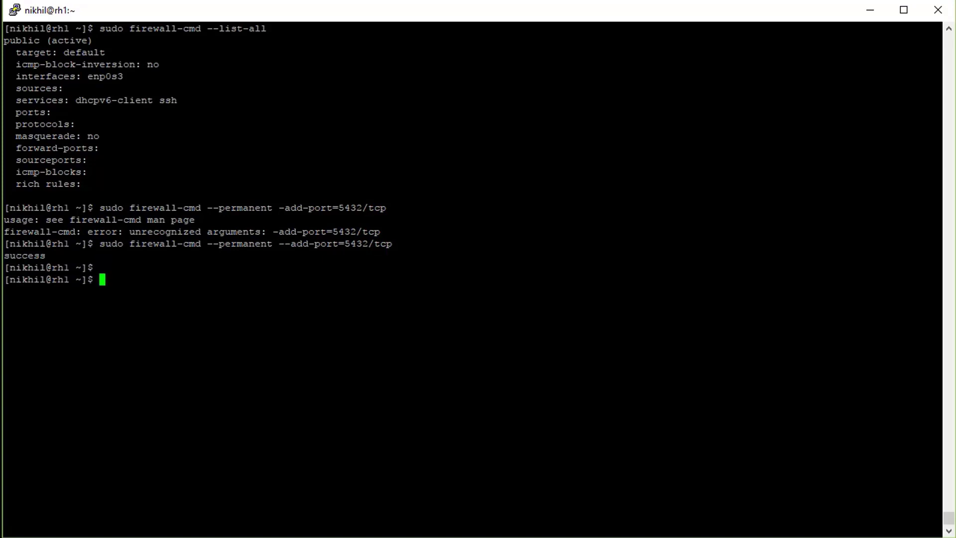
- Reload the firewall, list its rules to confirm 5432/tcp, and clear the screen
key("Up")
key("BackSpace")
key("BackSpace")
key("BackSpace")
key("BackSpace")
key("BackSpace")
key("BackSpace")
key("BackSpace")
key("BackSpace")
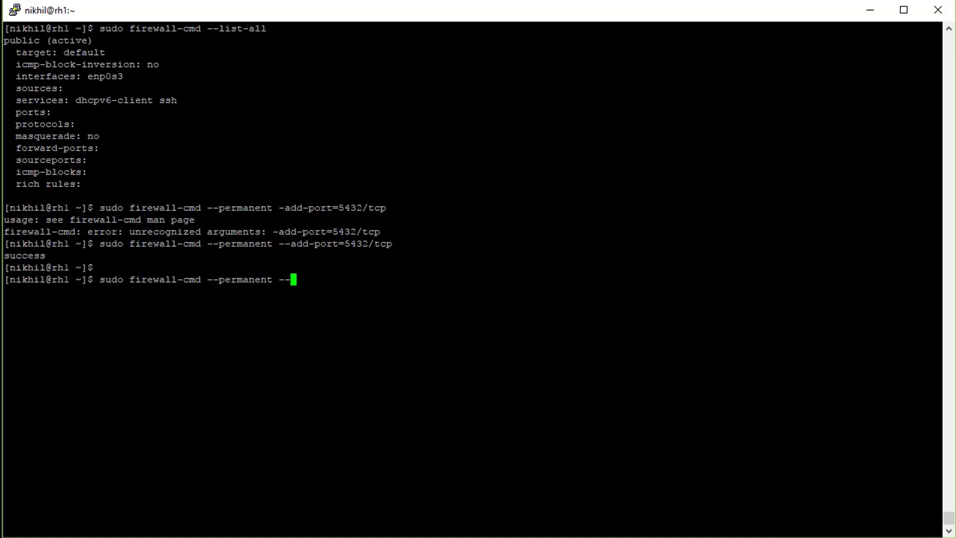
type("reload")
key("Left")
key("Left")
key("Left")
key("BackSpace")
key("BackSpace")
key("BackSpace")
key("BackSpace")
key("Return")
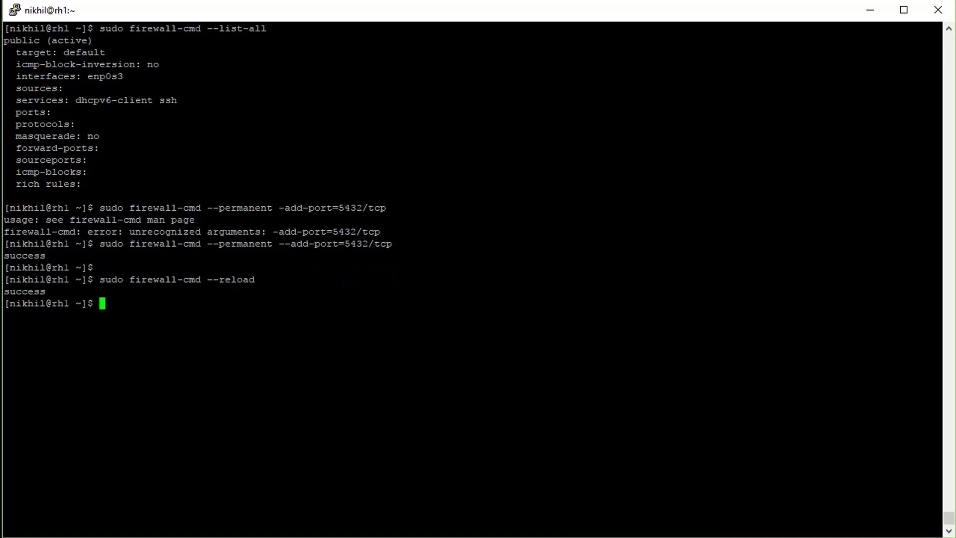
key("Return")
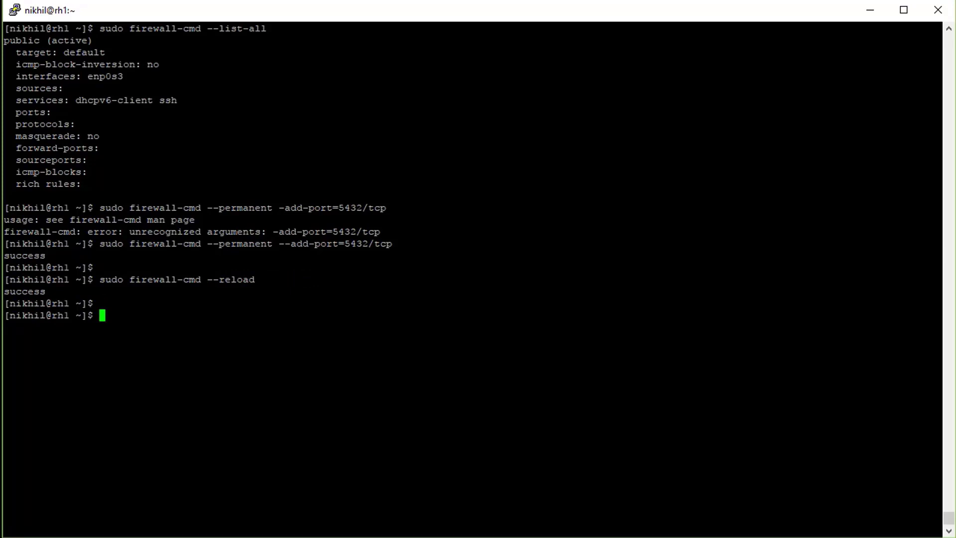
key("Up")
key("Up")
key("Up")
key("Up")
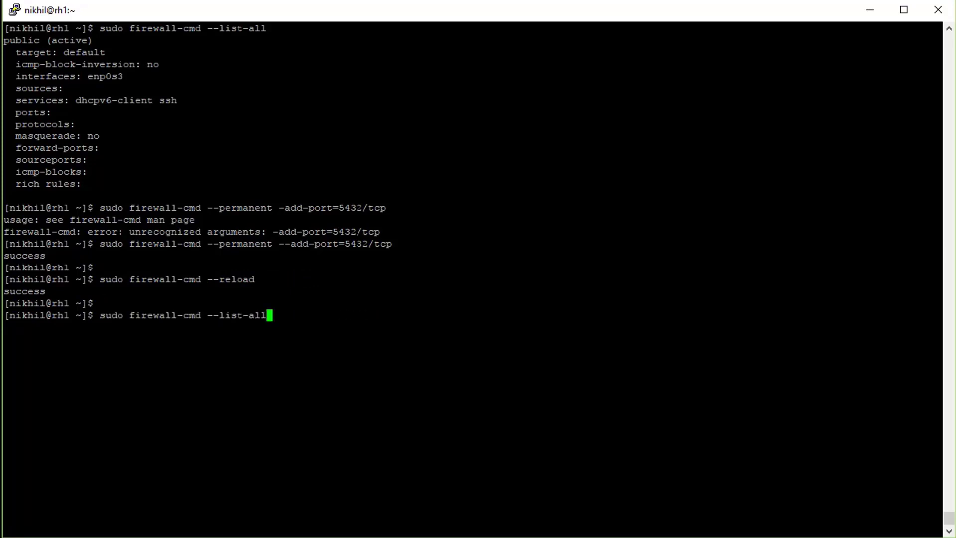
key("Return")
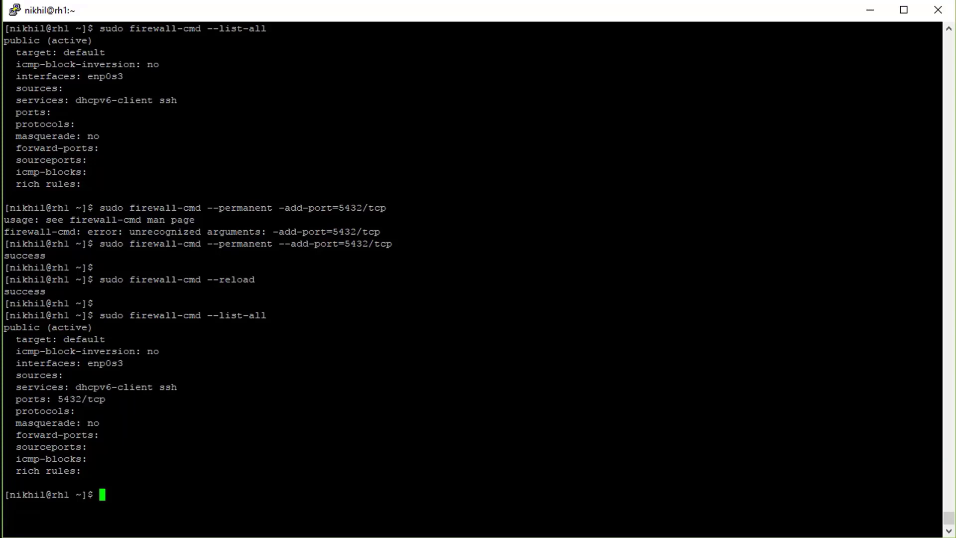
key("ctrl+l")
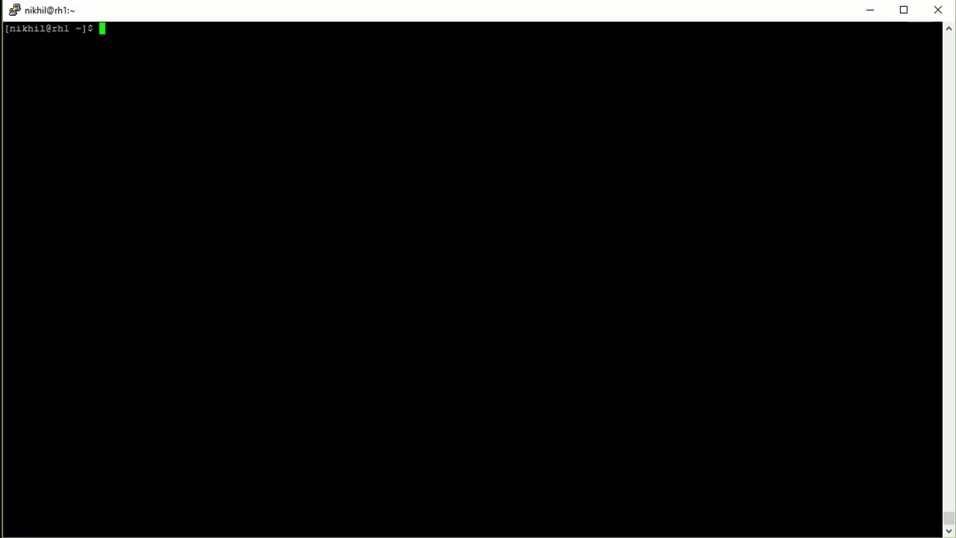
- Switch to the postgres system user and start psql
type("sudo su - postgres")
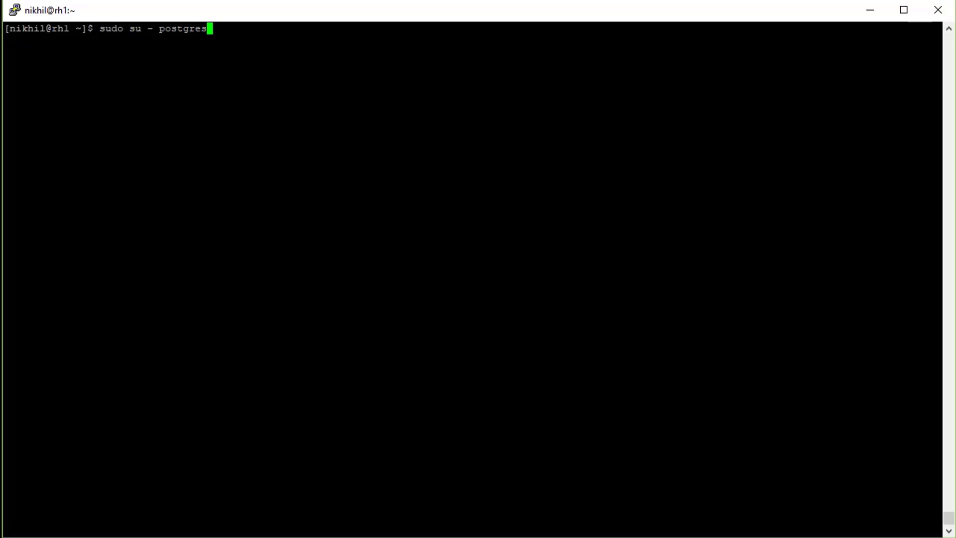
key("Return")
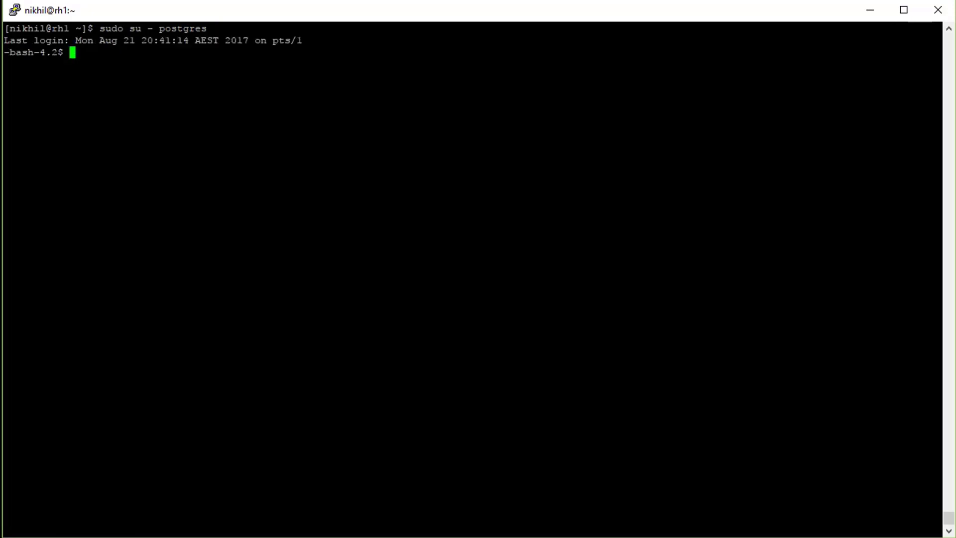
key("Return")
key("Return")
type("psql")
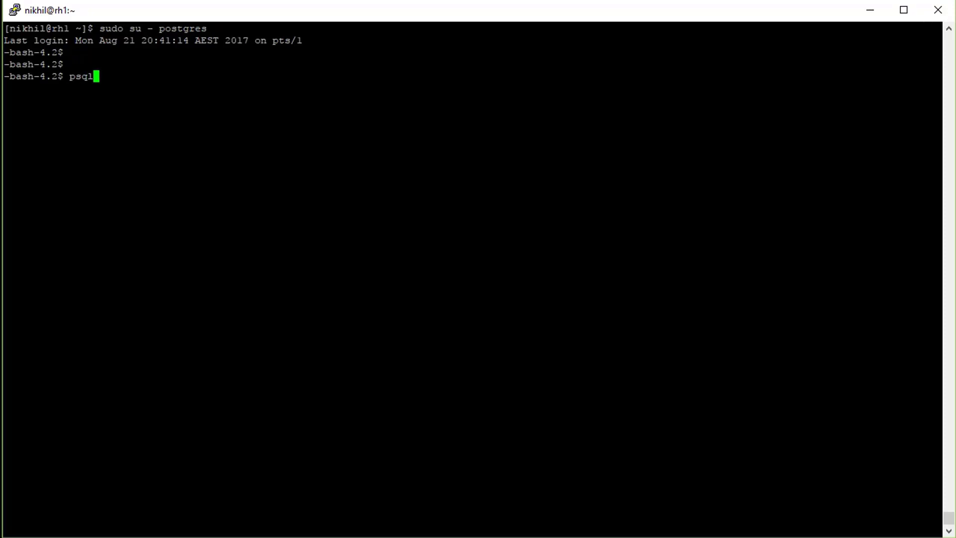
key("Return")
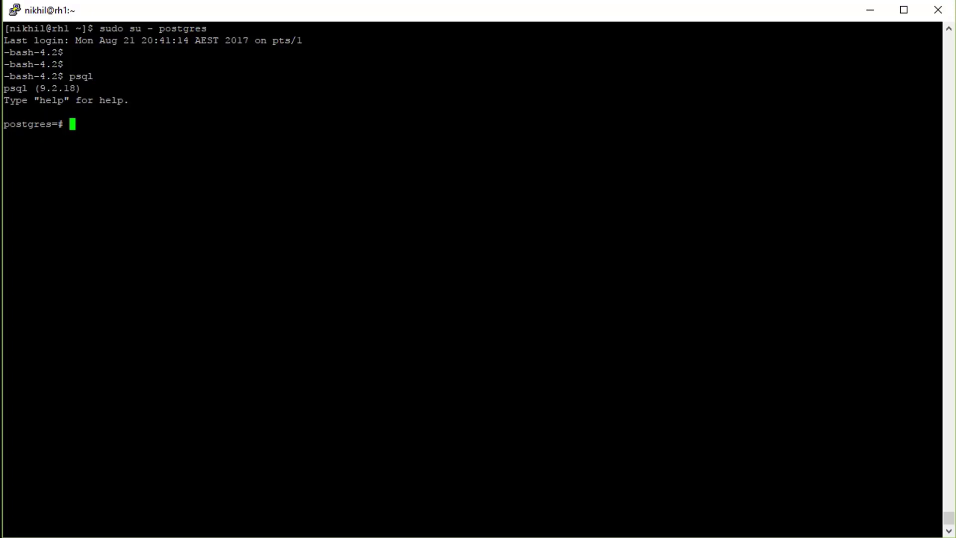
- List roles with \du and databases with \l, then quit psql with \q
type("\\du")
key("Return")
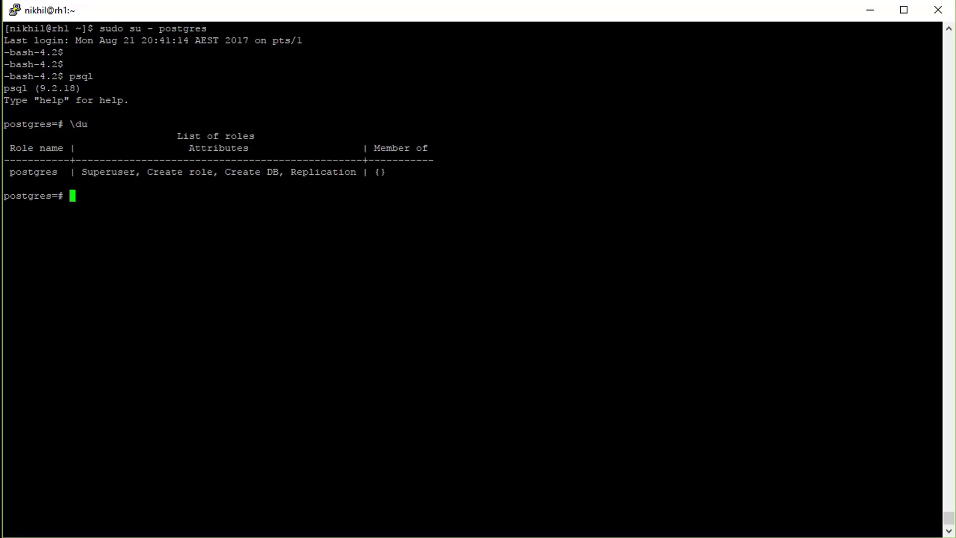
type("\\")
type("l")
key("Return")
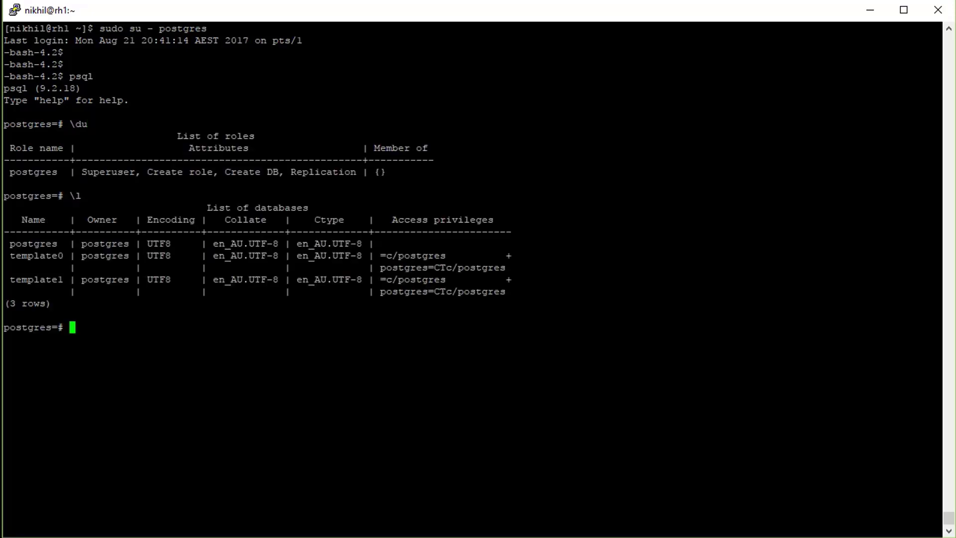
type("\\")
type("q")
key("Return")
- Create the papercut role with a password via createuser --pwprompt papercut
key("Return")
type("create")
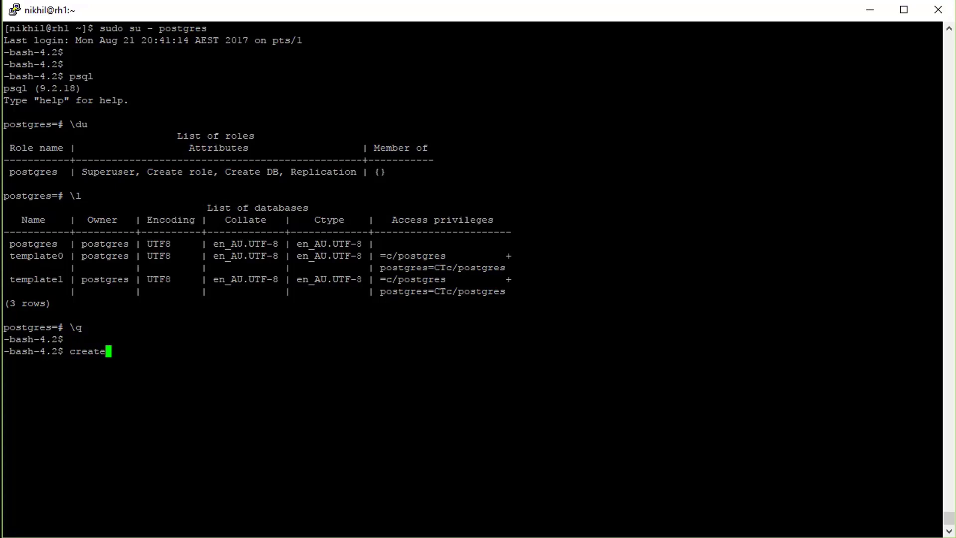
type("user -pwprompt papercut")
key("Return")
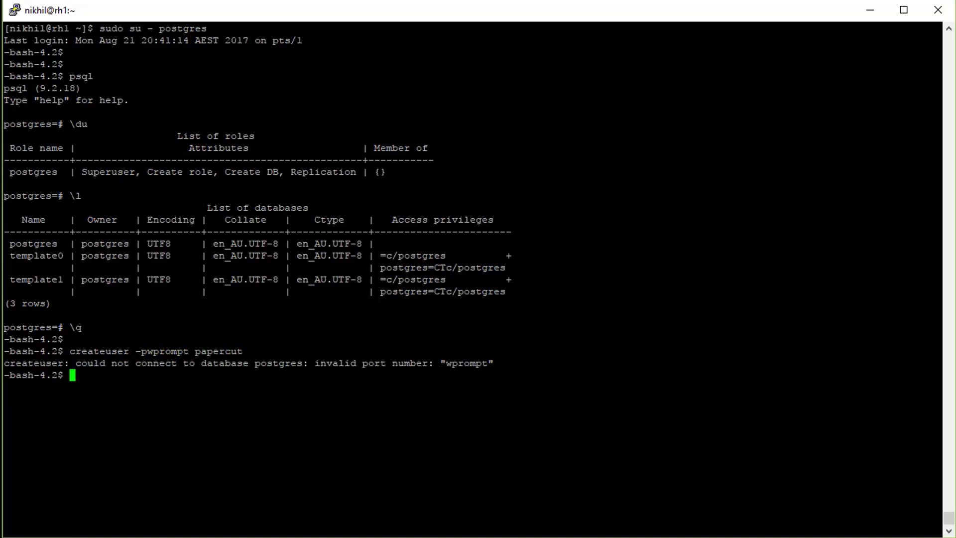
key("Up")
key("Left")
key("Left")
key("Left")
key("Left")
key("Left")
key("Left")
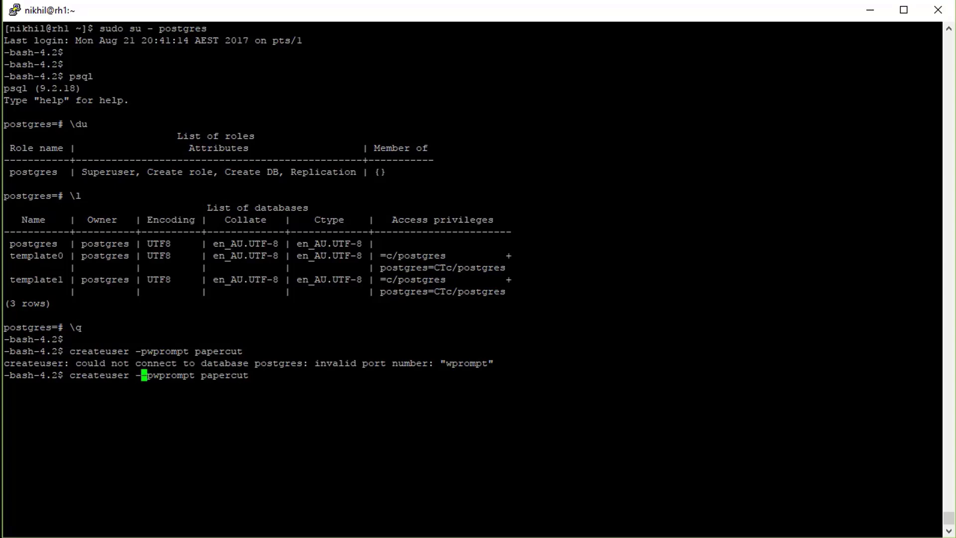
type("-")
key("Return")
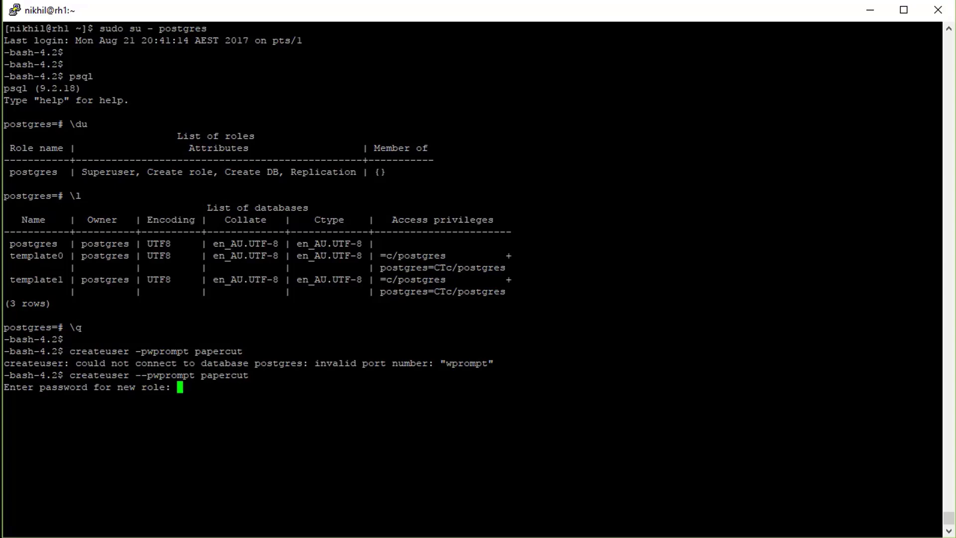
key("Return")
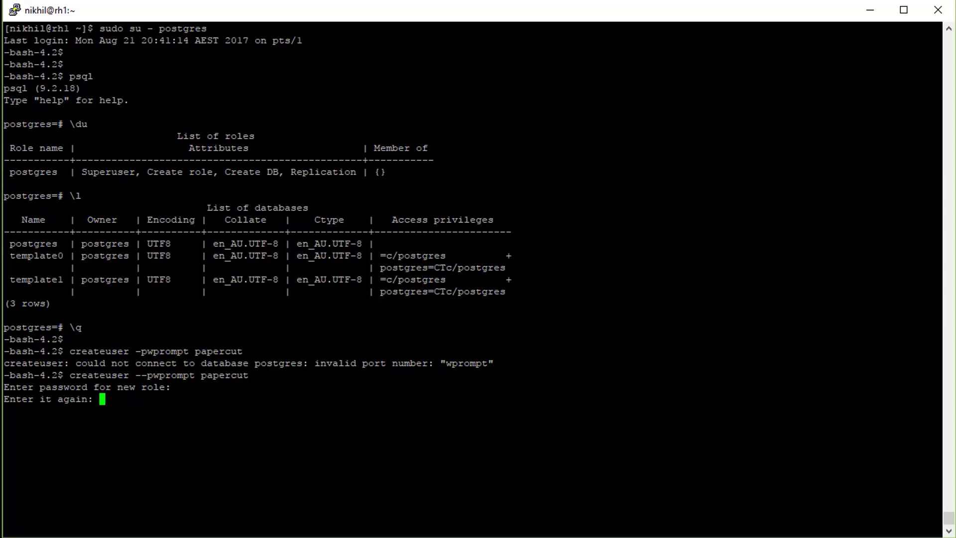
key("Return")
- Create database pcdb owned by papercut and verify both in psql with \du and \l
key("Return")
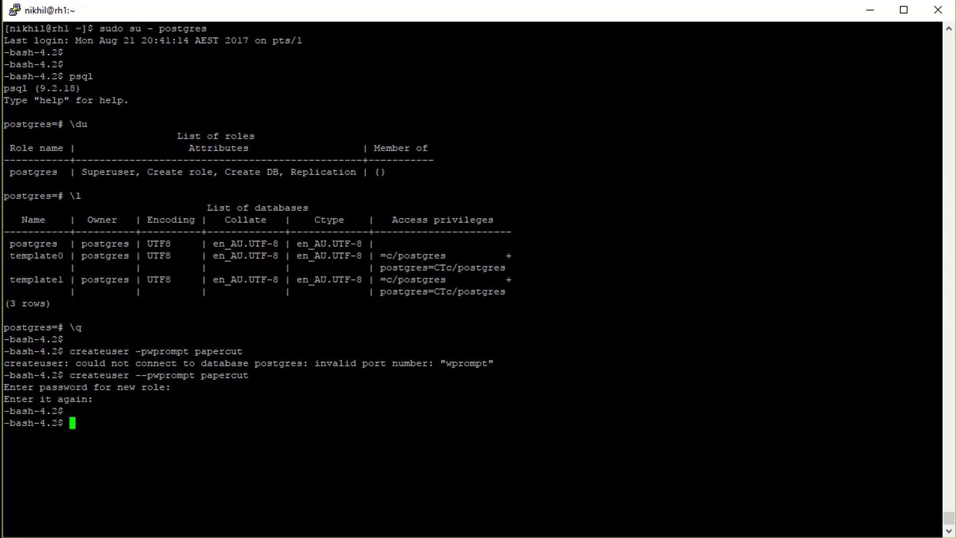
type("createdb -O papercut pcdb")
key("Return")
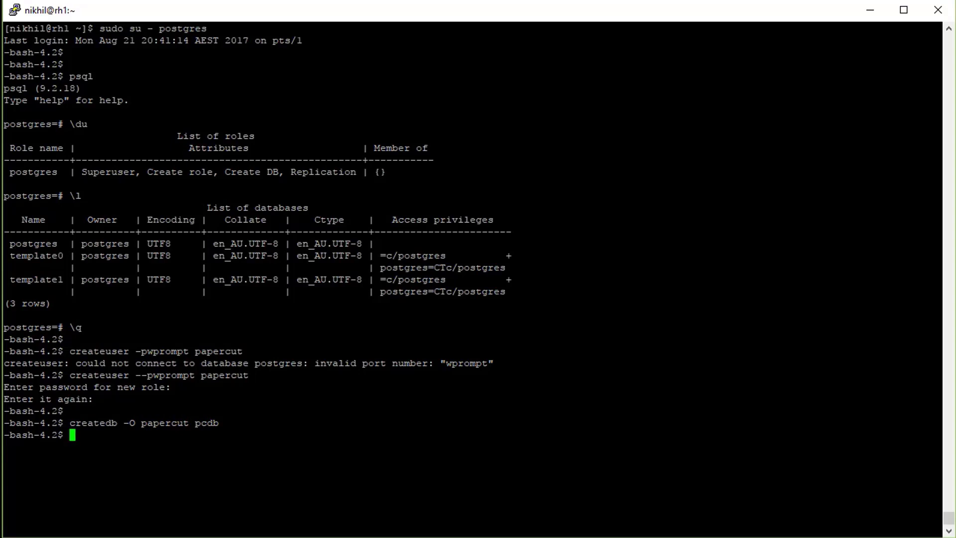
key("Return")
type("psq")
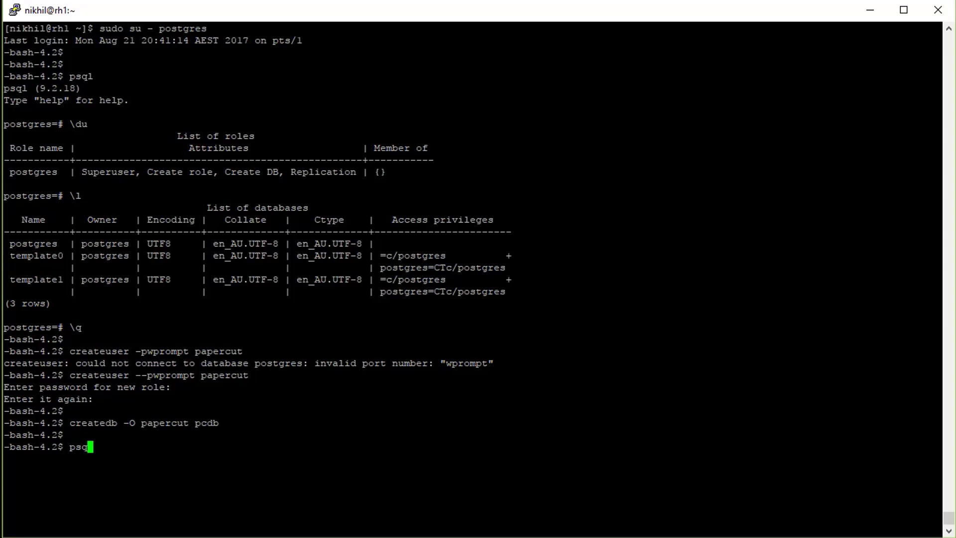
type("l")
key("Return")
key("ctrl+l")
key("Return")
type("\\du")
key("Return")
type("\\l")
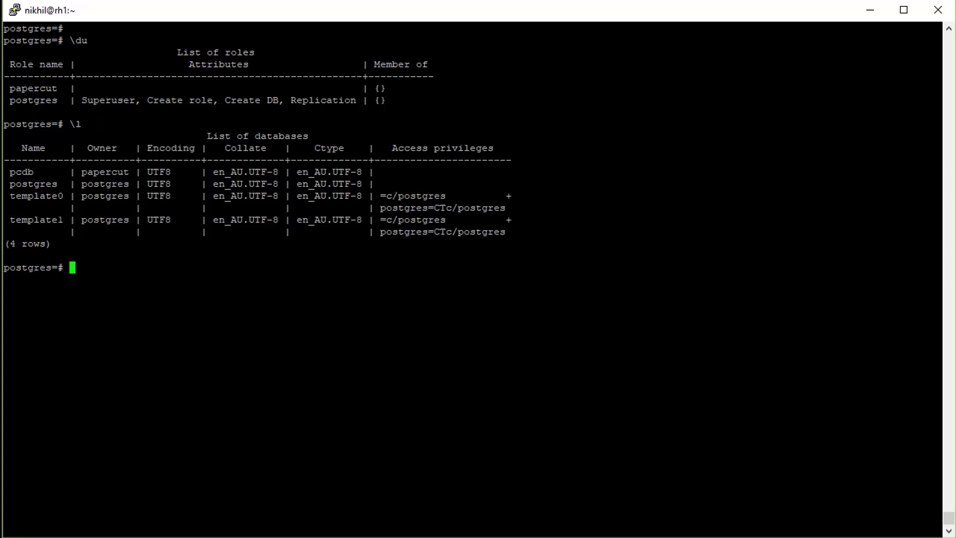
type("\\q")
key("Return")
- Exit the postgres user session back to the normal user
type("exit")
key("Return")
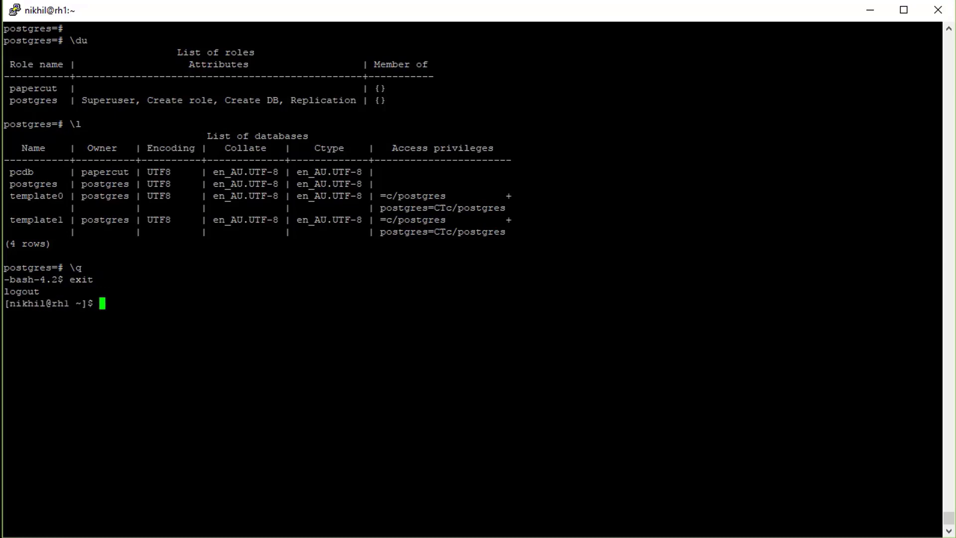
key("Return")
key("Return")
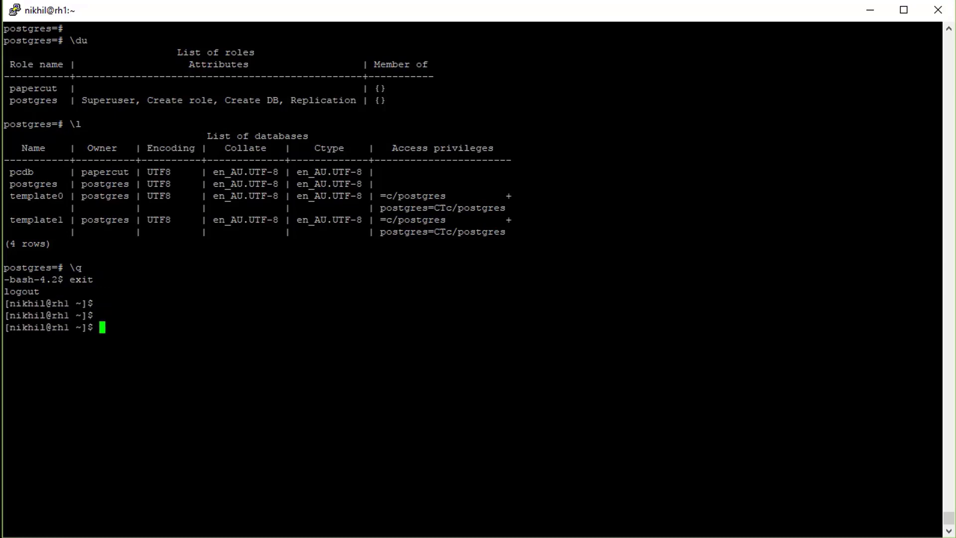
- Log into rh2 over ssh by recalling the earlier login command
key("ctrl+r")
type("ssh")
key("Return")
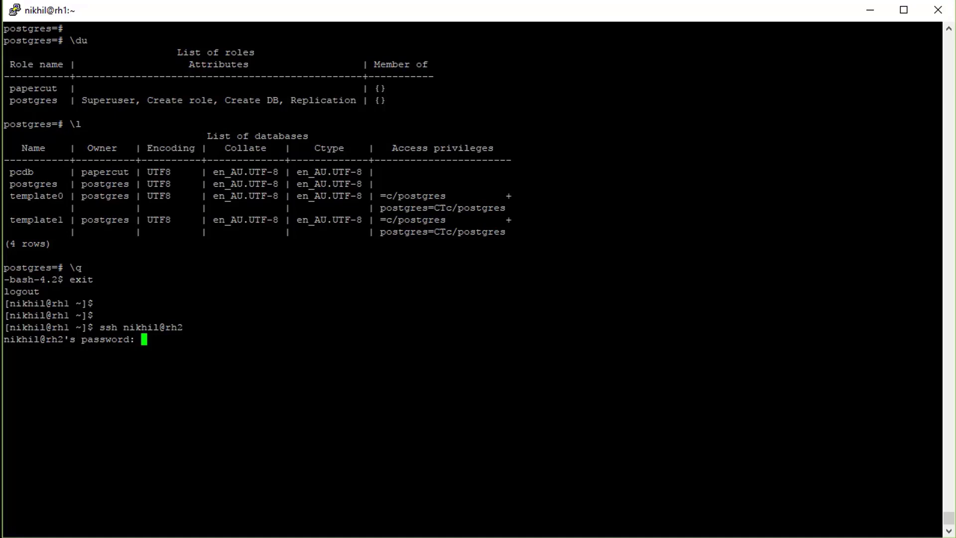
key("Return")
- Stop pc-app-server.service with sudo systemctl and confirm its status shows stopped
key("Return")
key("Return")
key("Return")
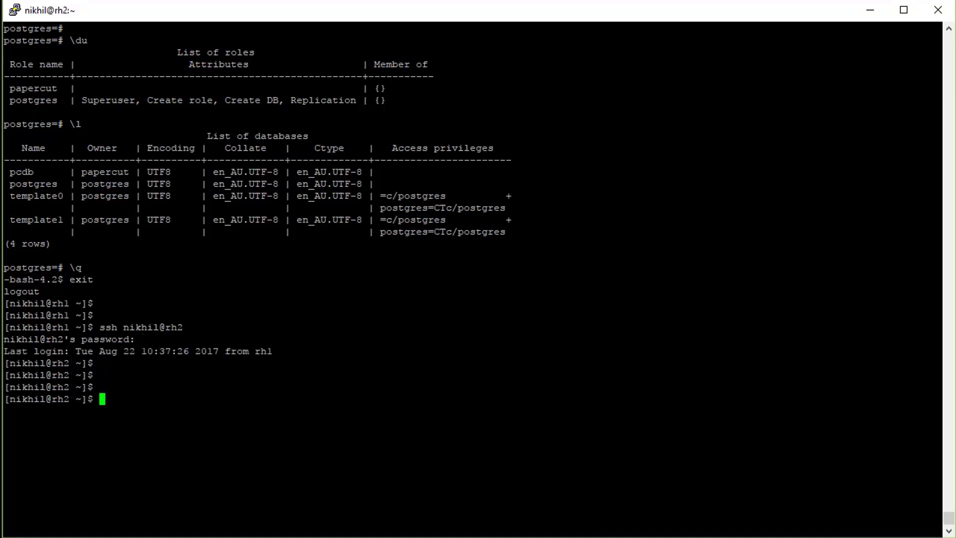
key("ctrl+l")
type("systemctl status pc-app-server.service")
key("Return")
key("Return")
key("Up")
key("Left")
key("Left")
key("Left")
key("BackSpace")
key("BackSpace")
key("BackSpace")
type("stop")
key("ctrl+a")
type("sudo")
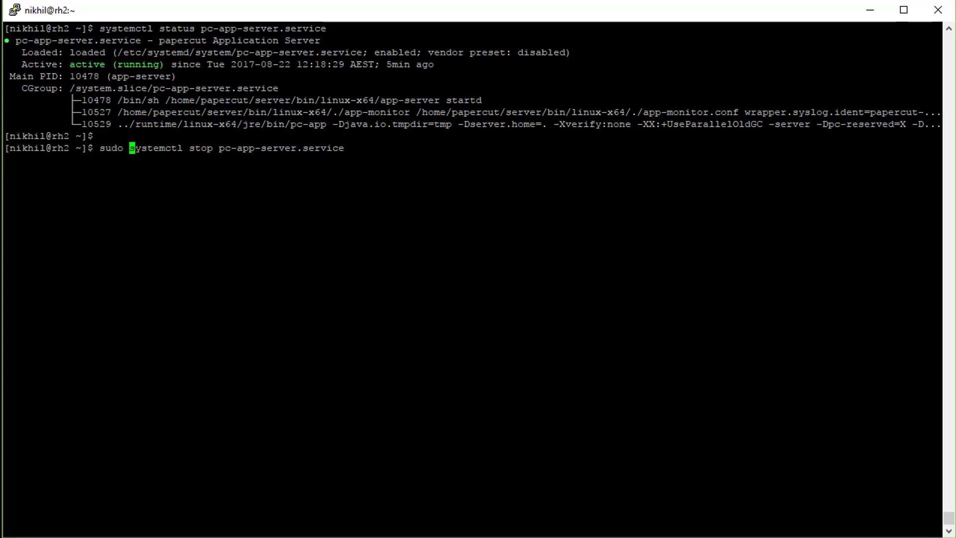
key("Return")
key("Return")
key("Up")
key("Up")
key("Return")
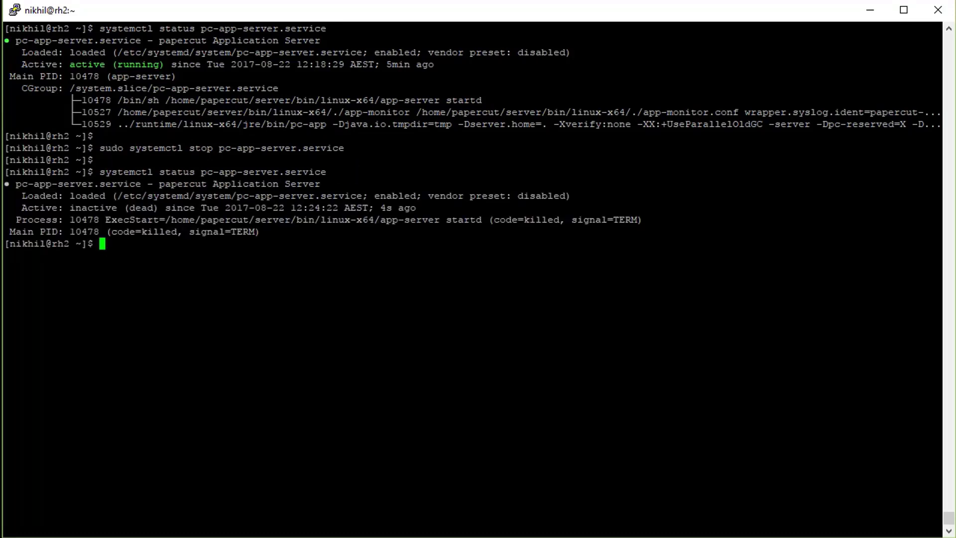
- As the papercut user, change into /home/papercut/server/bin/linux-x64
key("Return")
key("Return")
type("su - papercut")
key("Return")
key("Return")
type("cd /home/")
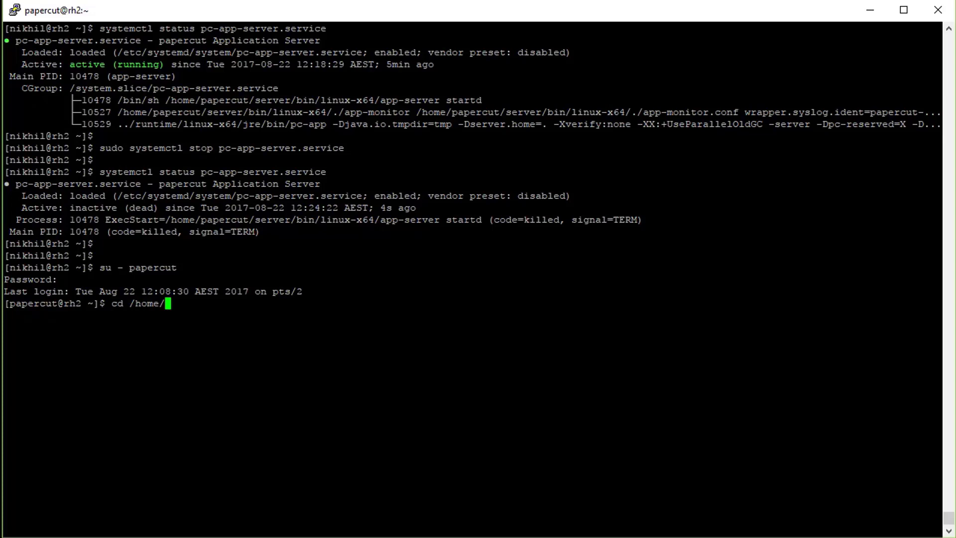
type("p")
key("Tab")
type("se")
key("Tab")
type("bi")
key("Tab")
type("li")
key("Tab")
key("Return")
key("ctrl+l")
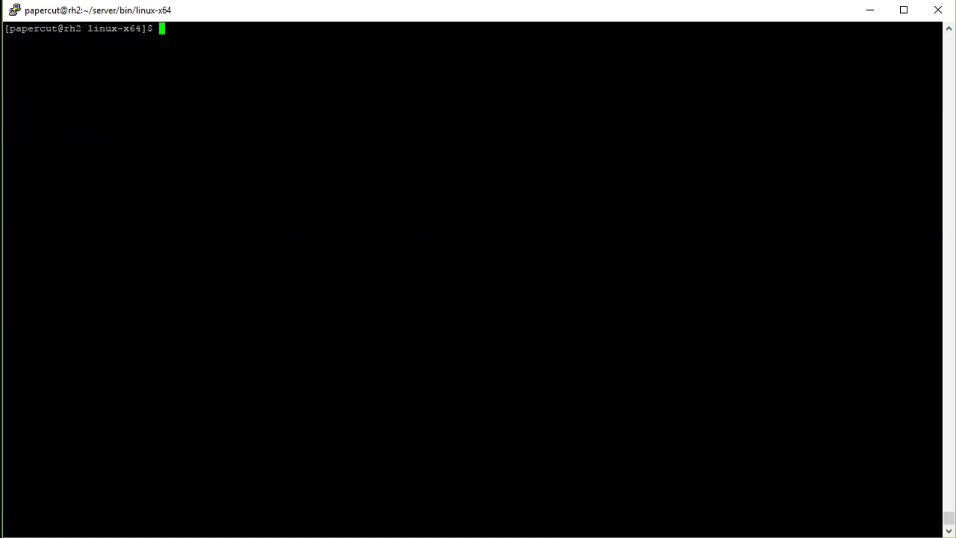
- Run ./db-tools export-db and copy the printed backup zip path
type("./")
type("db-")
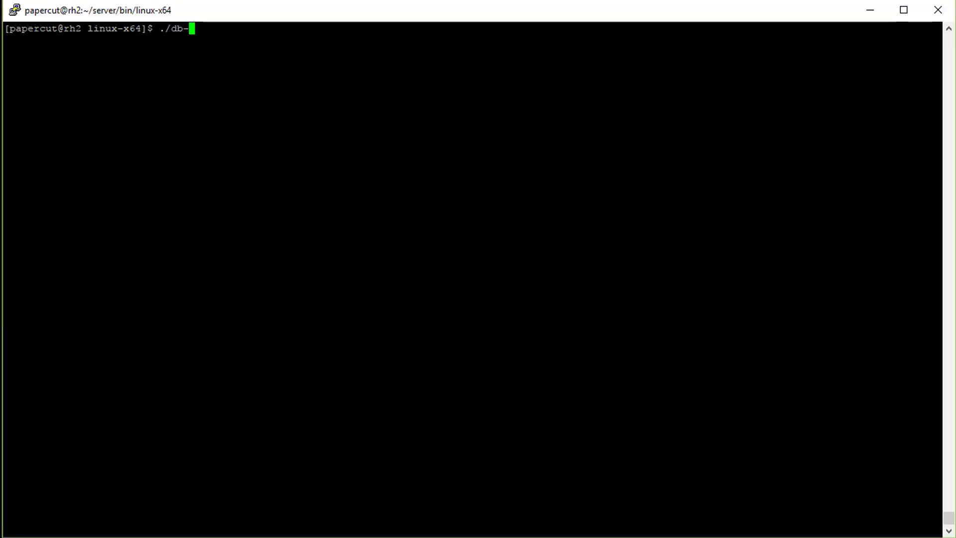
type("to")
type("ols export-db")
key("Return")
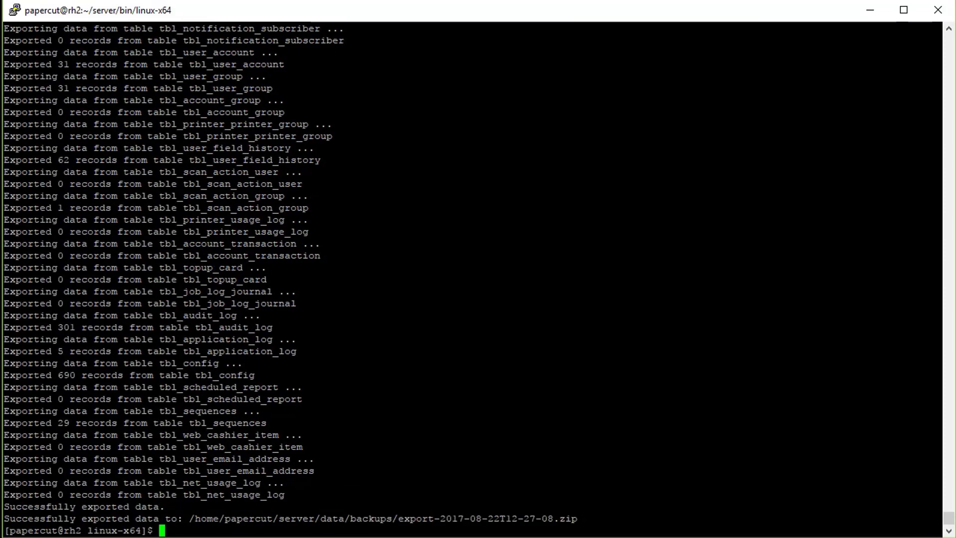
left_click_drag(190, 518, 576, 518)
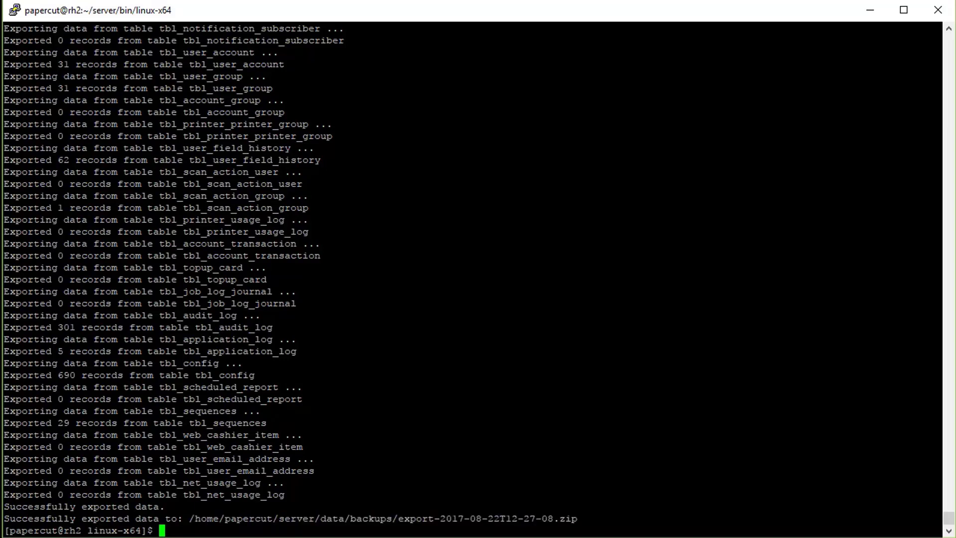
key("Return")
key("Return")
key("Return")
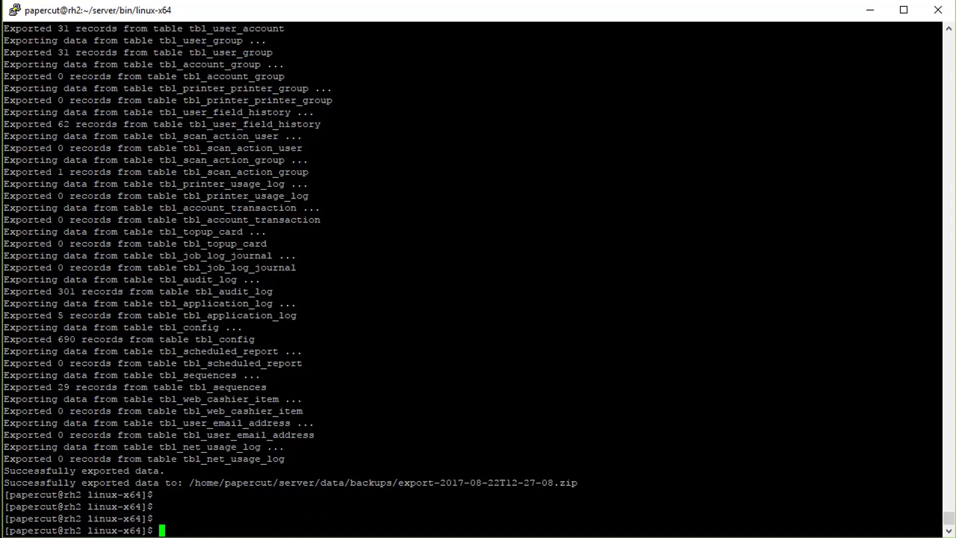
- View /home/papercut/server/server.properties read-only with less
key("ctrl+l")
type("le")
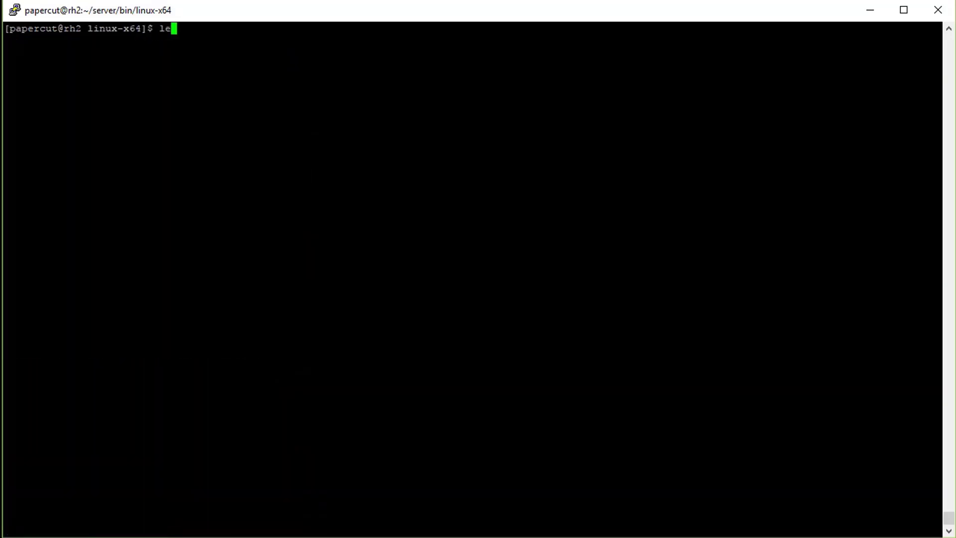
type("ss ")
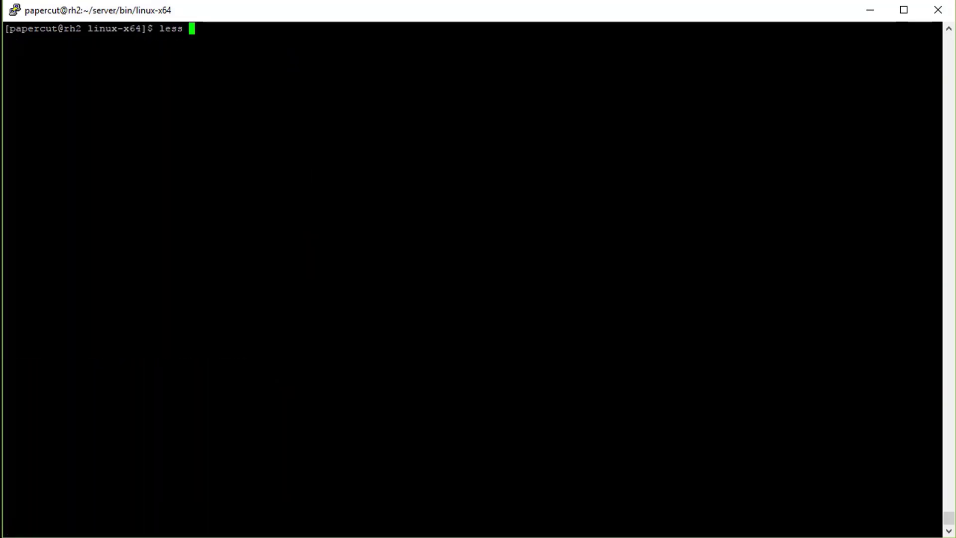
type("/home/pa")
key("Tab")
type("se")
key("Tab")
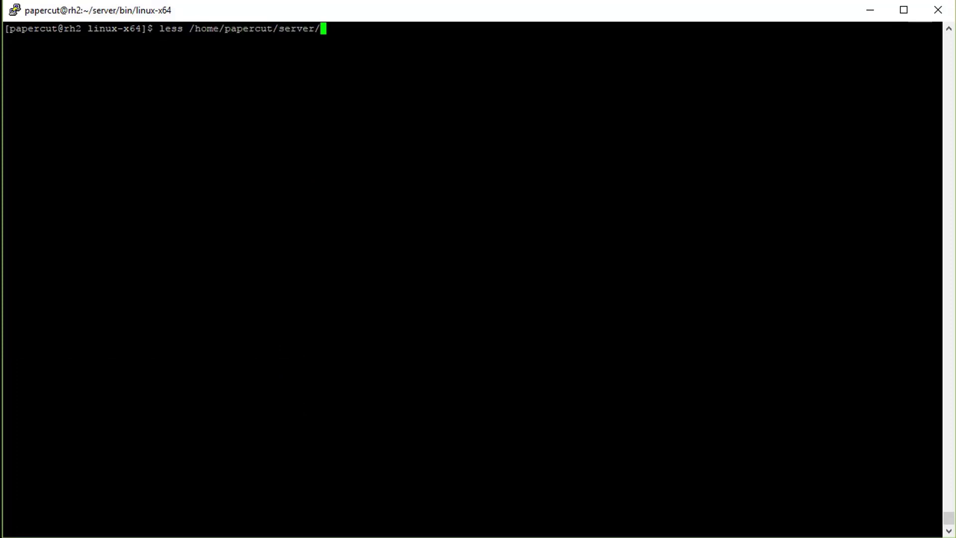
type("ser")
key("Tab")
type("pr")
key("Tab")
key("Return")
key("Return")
key("Return")
key("Return")
key("Return")
key("Return")
key("Return")
key("Return")
key("Return")
key("Return")
key("Return")
key("Return")
key("Return")
key("Return")
key("Return")
key("Return")
key("Return")
key("Return")
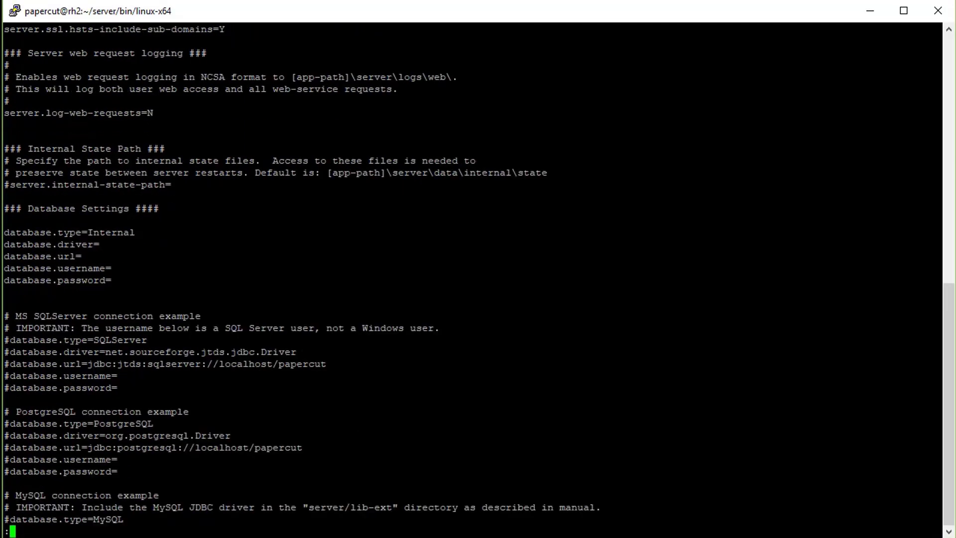
- Select the internal database and PostgreSQL example lines, quit less, and recall the command for editing
left_click_drag(4, 233, 131, 279)
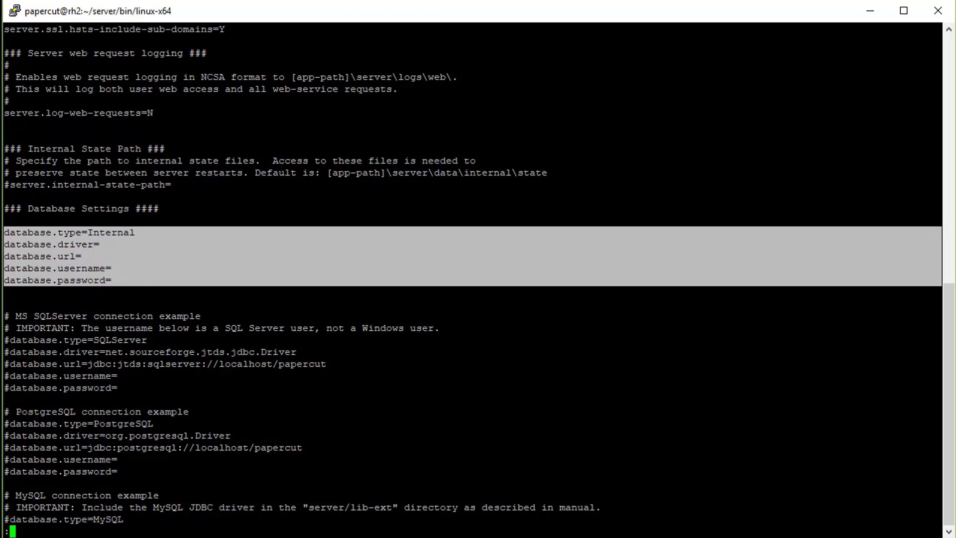
mouse_move(4, 411)
left_mouse_down()
mouse_move(200, 436)
mouse_move(167, 473)
left_mouse_up()
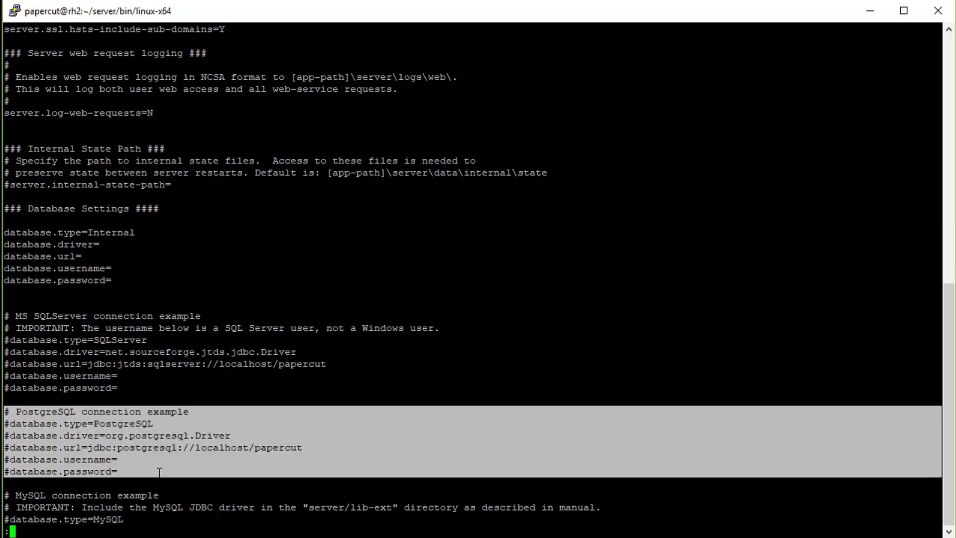
key("q")
key("Up")
key("ctrl+Left")
key("ctrl+Left")
key("ctrl+Left")
key("Left")
key("BackSpace")
key("BackSpace")
key("BackSpace")
- Open server.properties in vim and comment out the internal database settings
type("vim")
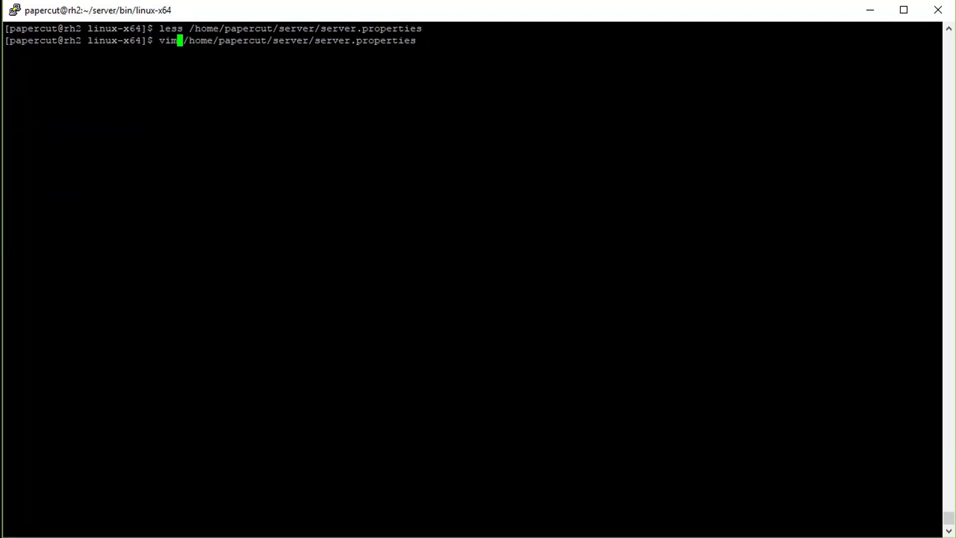
key("Return")
type("i#")
key("Left")
key("Down")
type("#")
key("Left")
key("Down")
type("#")
key("Left")
key("Down")
type("#")
key("Left")
key("Down")
type("#")
- Uncomment the PostgreSQL type, driver and url lines, pointing the url at rh1:5432/pcdb
key("Down")
key("Down")
key("Down")
key("Down")
key("Down")
key("Down")
key("Down")
key("Down")
key("Down")
key("Down")
key("Down")
key("Down")
key("BackSpace")
key("Down")
key("Right")
key("BackSpace")
key("Down")
key("Right")
key("BackSpace")
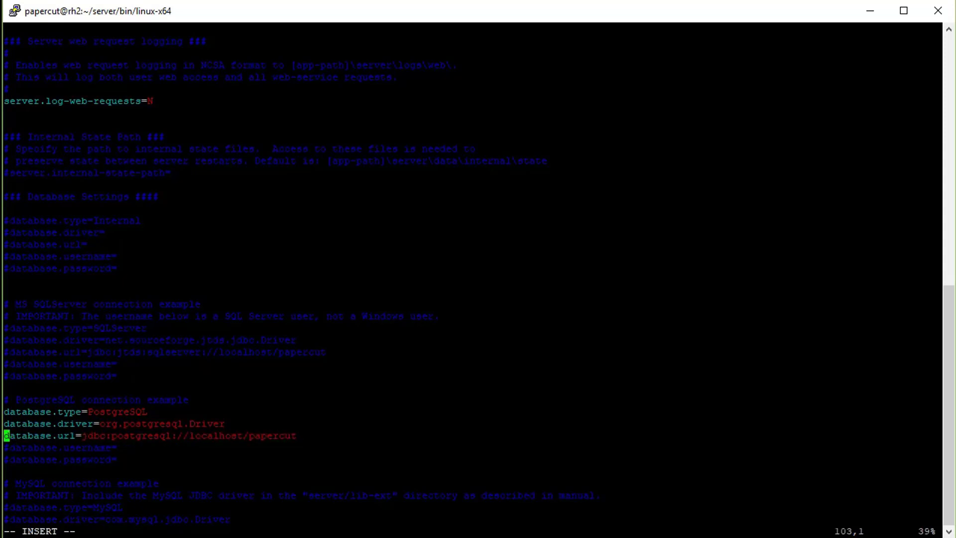
key("Right")
key("Right")
key("Right")
key("Right")
key("Right")
key("Right")
key("Right")
key("Right")
key("Right")
key("Right")
key("Right")
key("BackSpace")
key("BackSpace")
key("BackSpace")
key("BackSpace")
key("BackSpace")
key("BackSpace")
key("BackSpace")
key("BackSpace")
key("BackSpace")
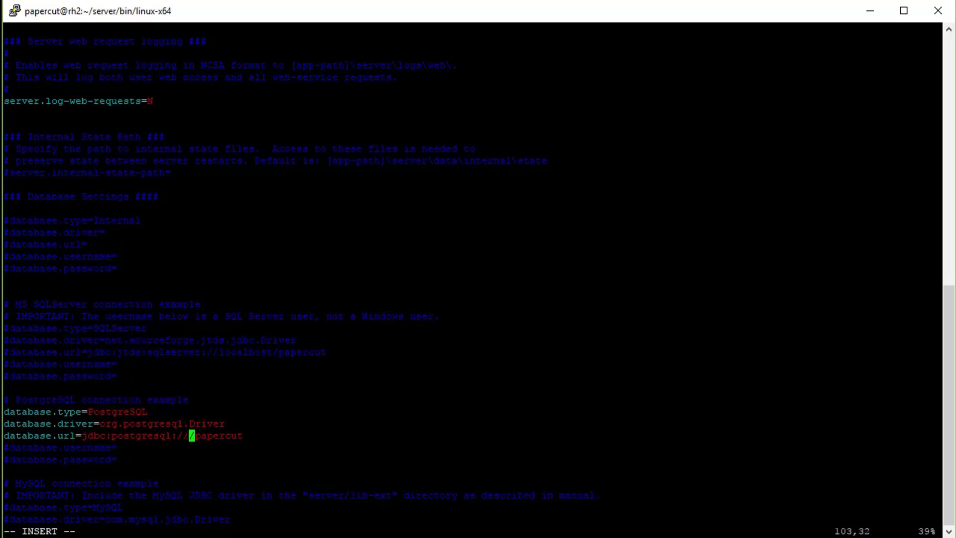
type("rhl")
type(":")
type("543")
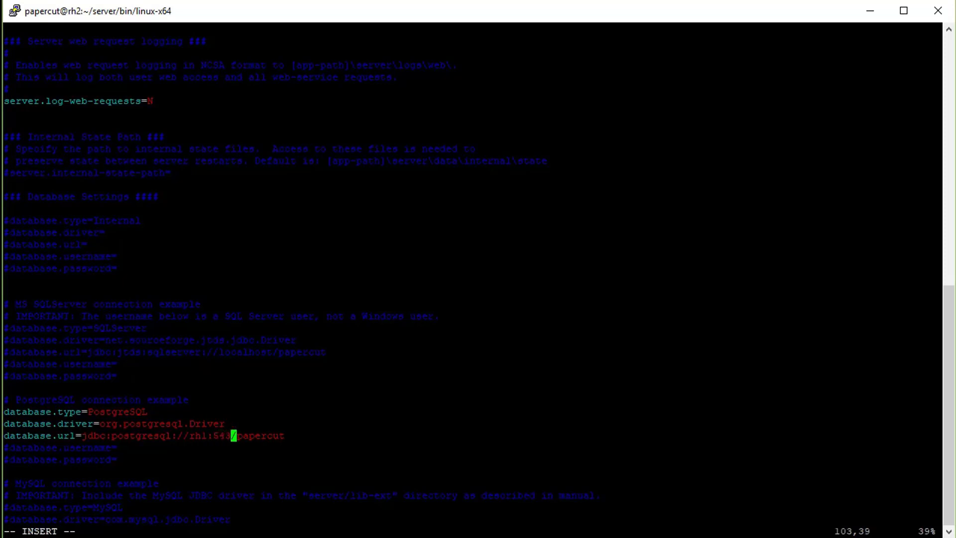
type("3")
key("Right")
key("Right")
key("Right")
key("Right")
key("Right")
key("Right")
key("BackSpace")
key("BackSpace")
key("BackSpace")
key("BackSpace")
key("BackSpace")
type("cdb")
key("Down")
key("Left")
key("Left")
key("Left")
key("Left")
key("Left")
key("BackSpace")
key("Down")
key("Delete")
key("Up")
key("Right")
key("Right")
key("Right")
key("Right")
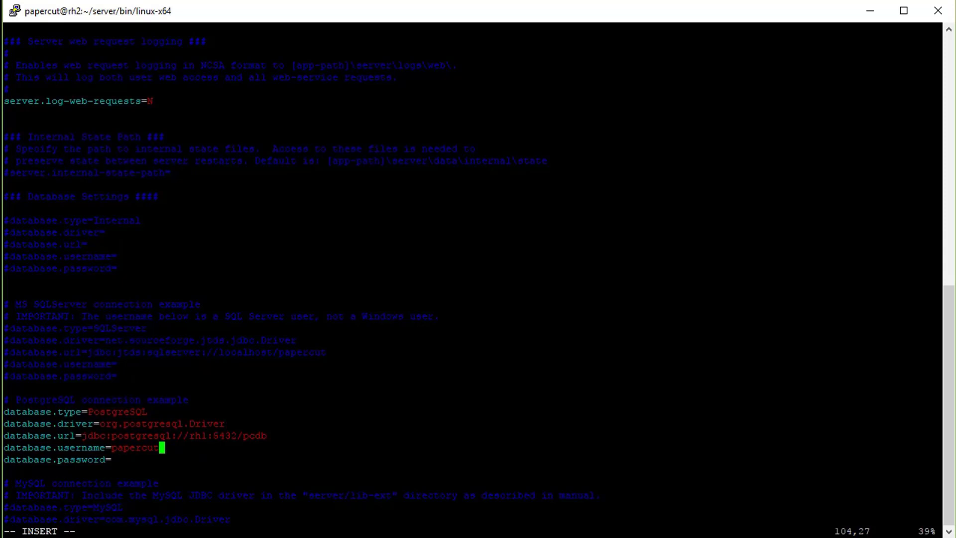
key("Down")
- Save server.properties and quit vim with :wq!
key("Escape")
type(":")
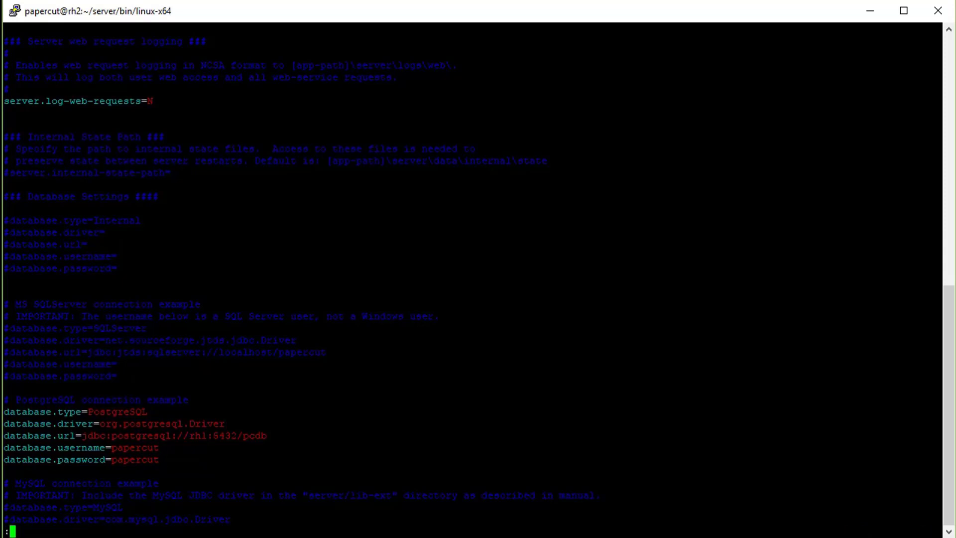
type("wq!")
key("Return")
key("Return")
- Force-initialize pcdb with ./db-tools init-db -f after checking its PostgreSQL URL, driver and type
type("./db")
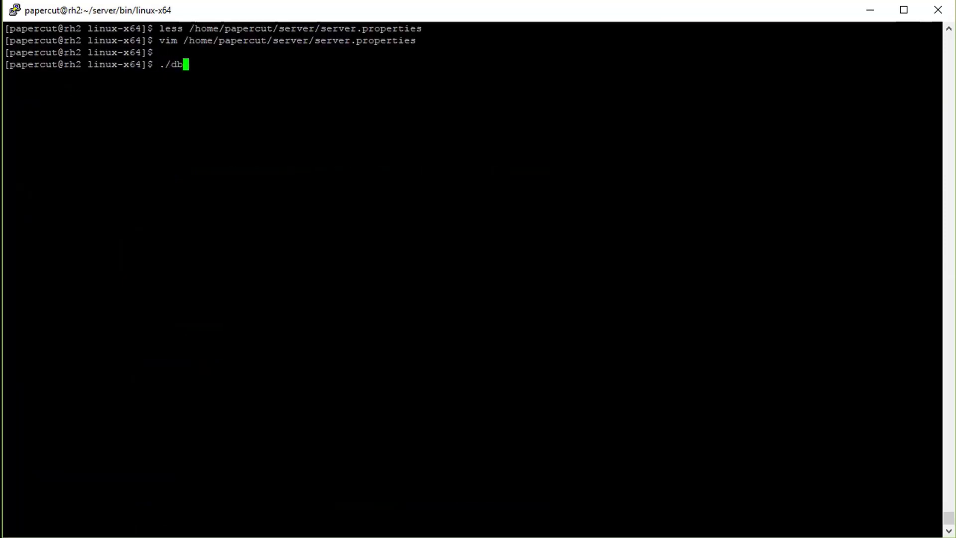
type("-to")
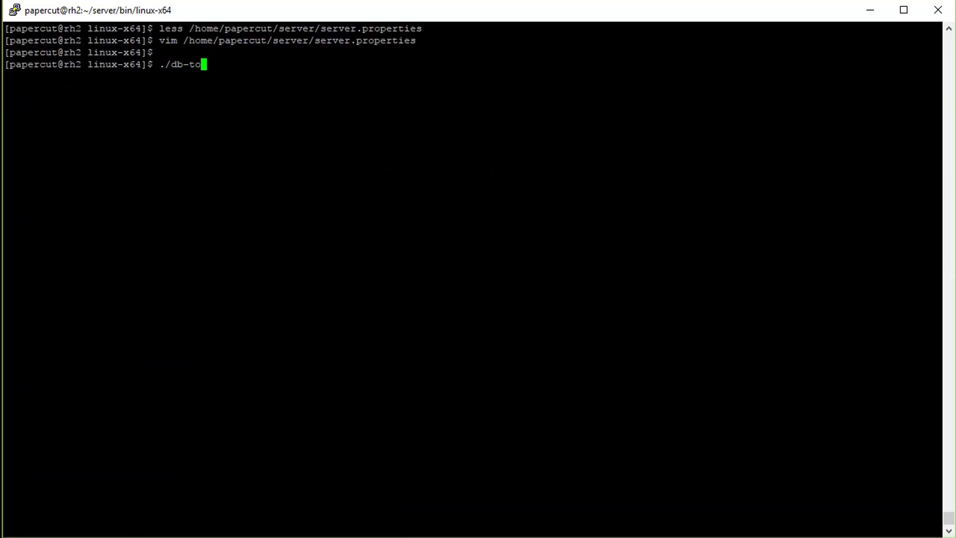
type("ols init-db -f")
key("Return")
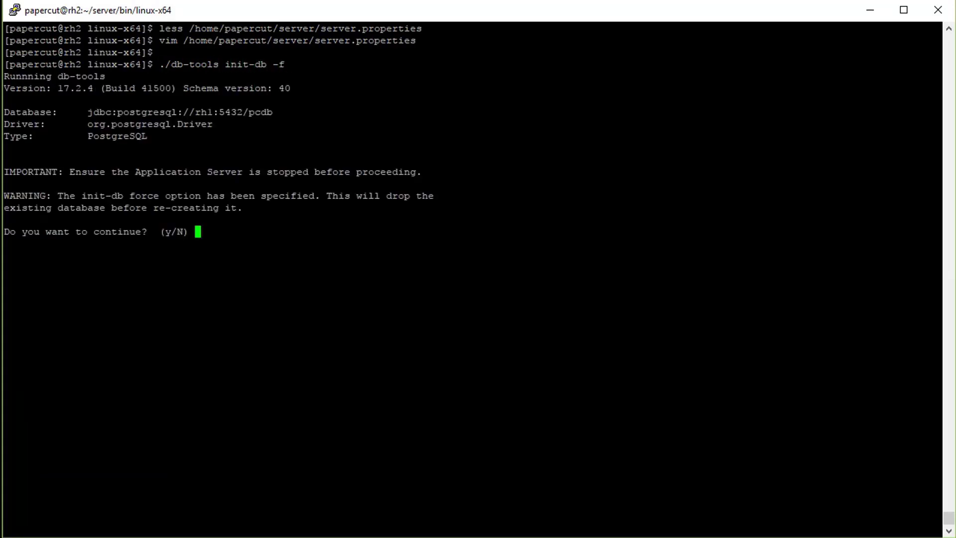
left_click_drag(83, 113, 274, 113)
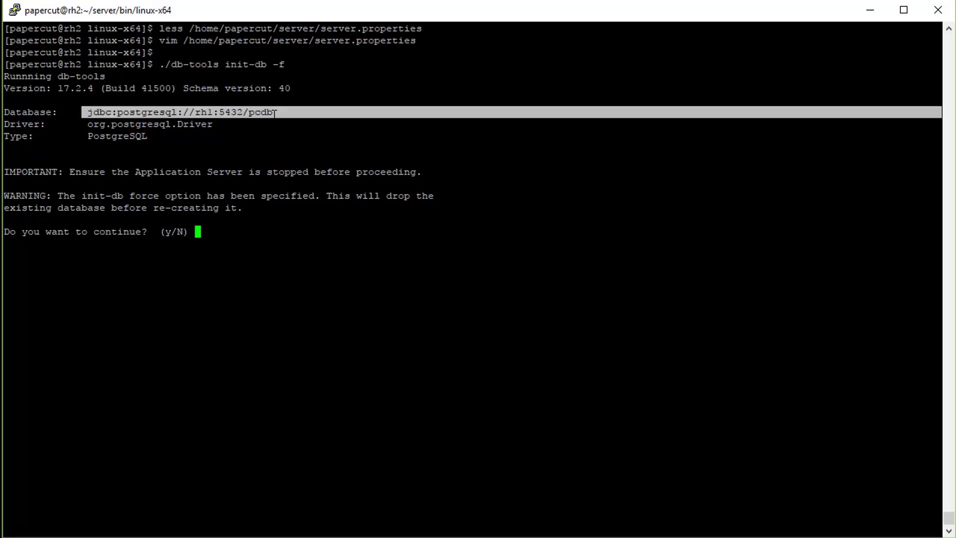
left_click_drag(75, 124, 219, 126)
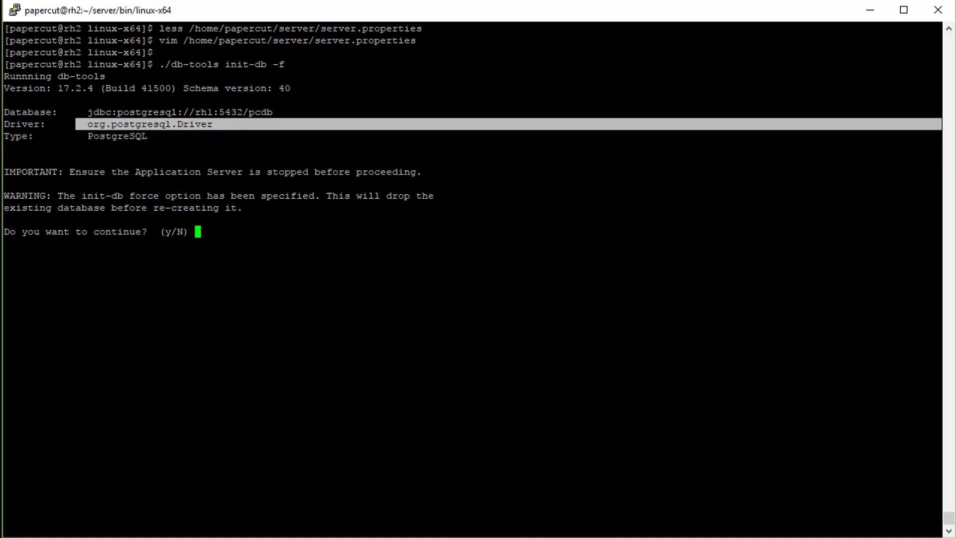
left_click_drag(81, 136, 147, 136)
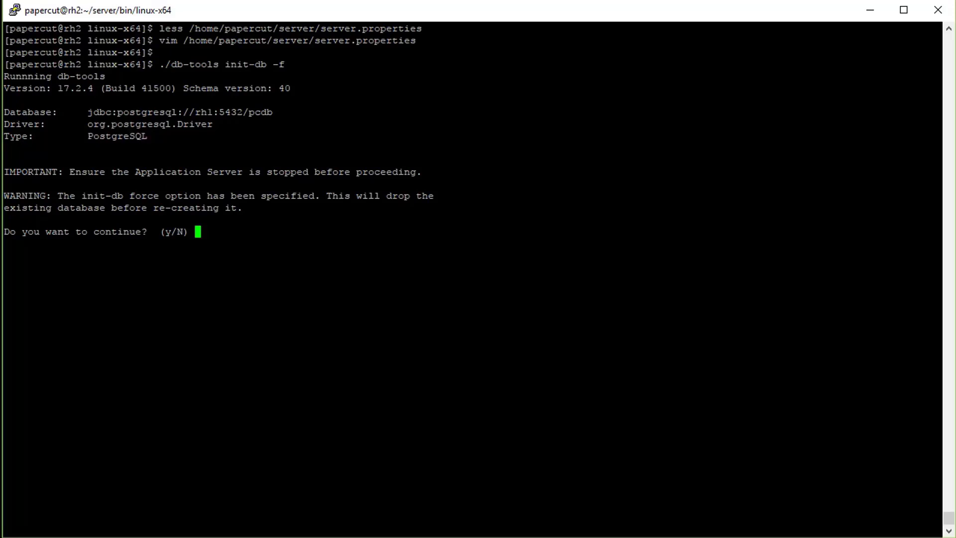
type("y")
key("Return")
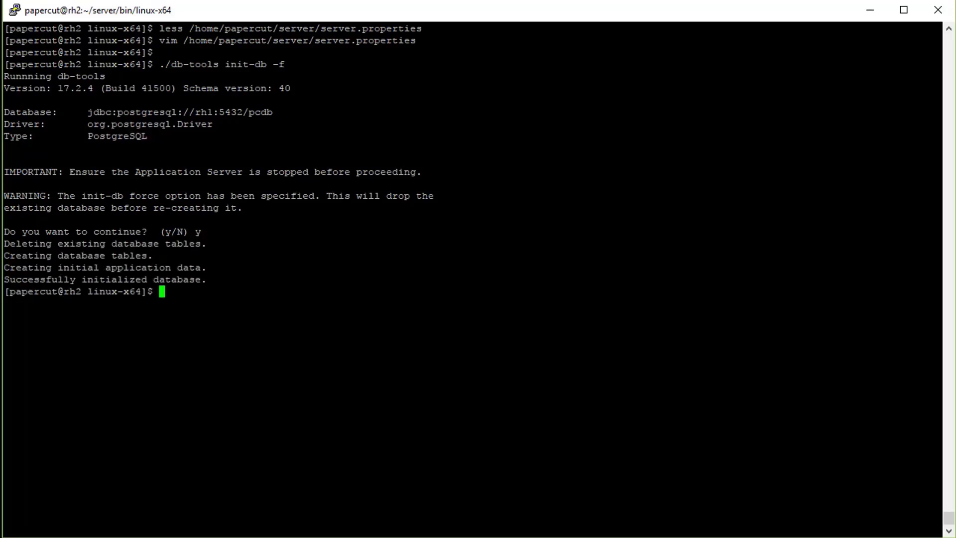
- List the files in /home/papercut/server/data/backups/
key("ctrl+l")
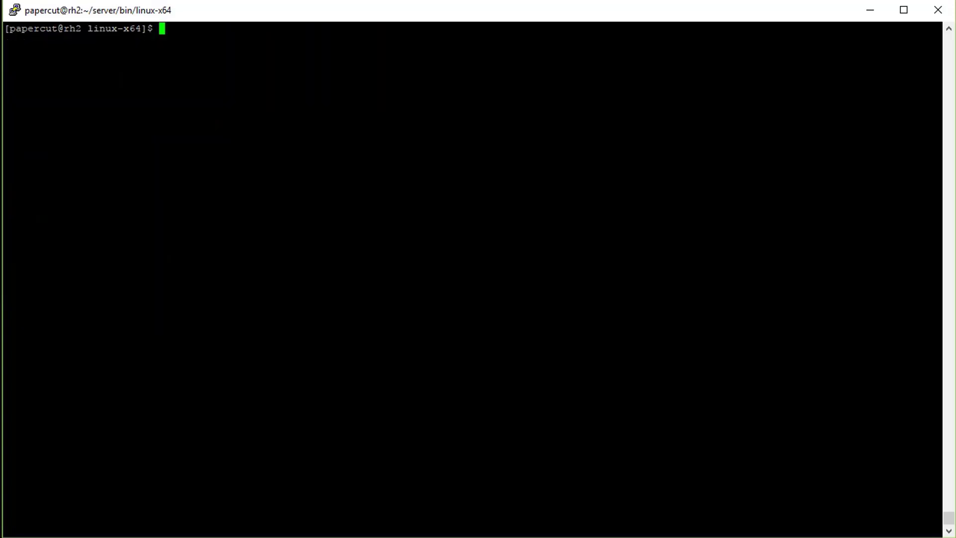
type("ll /home/papercut/server/data/backups/")
key("Return")
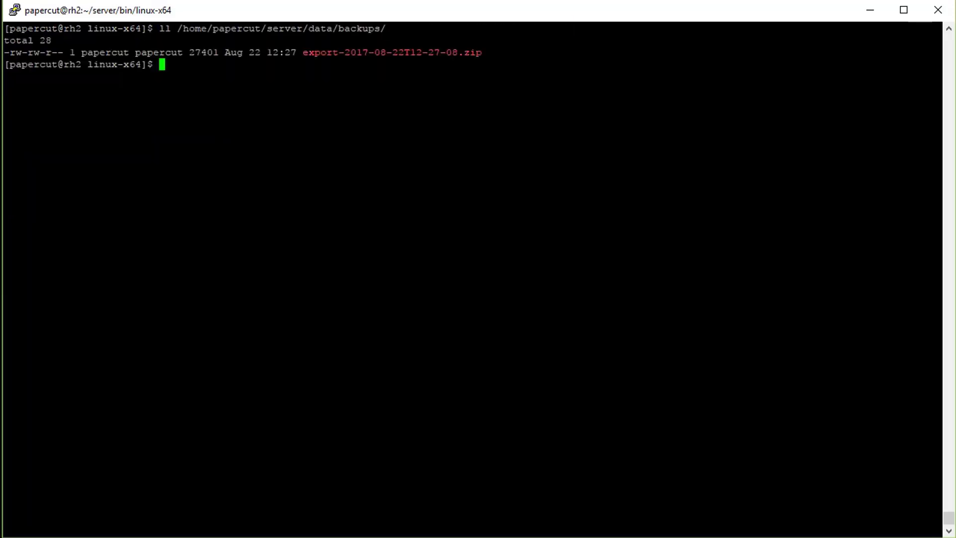
key("Return")
- Import export-2017-08-22T12-27-08.zip into the database with ./db-tools import-db -f
type("./db-tools import-db -f")
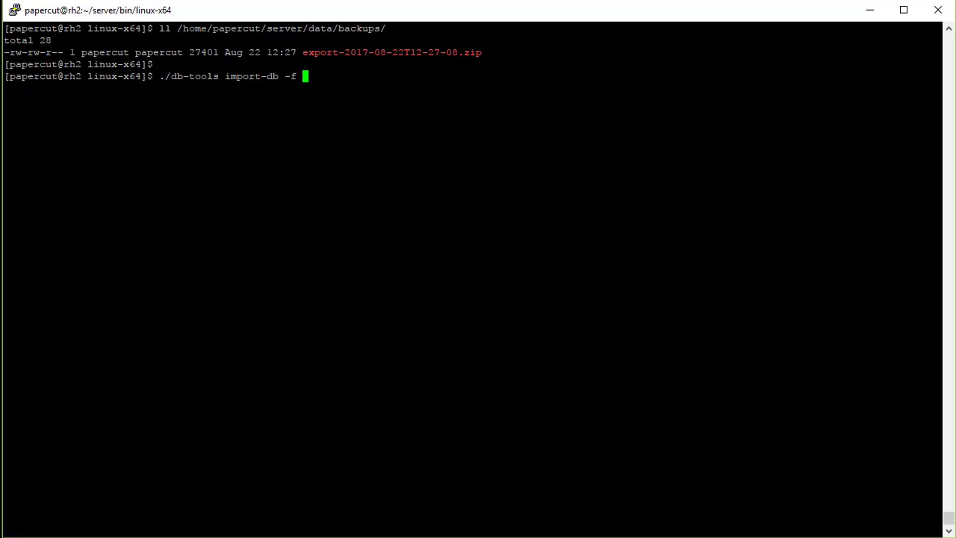
left_click_drag(178, 29, 386, 29)
right_click(386, 29)
left_click_drag(303, 52, 481, 53)
right_click(482, 52)
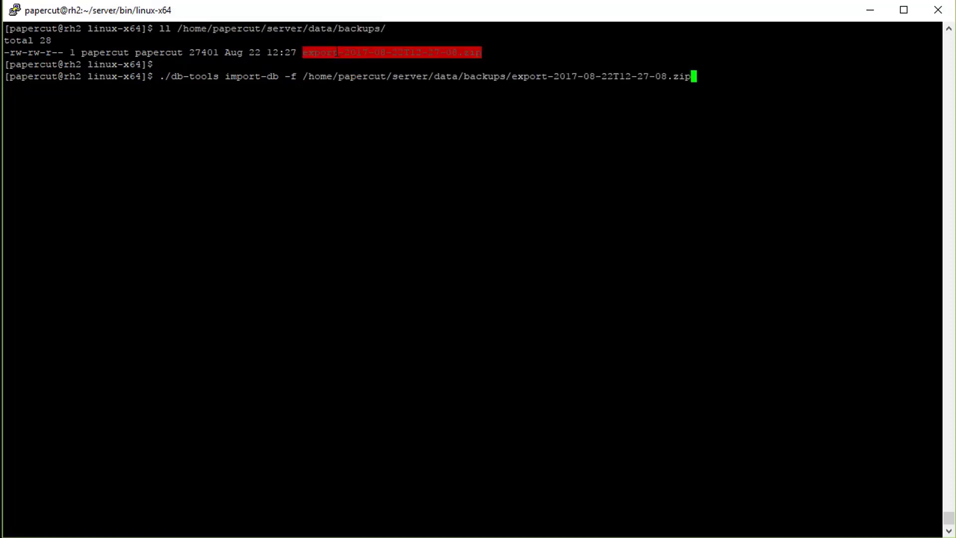
key("Return")
type("y")
key("Return")
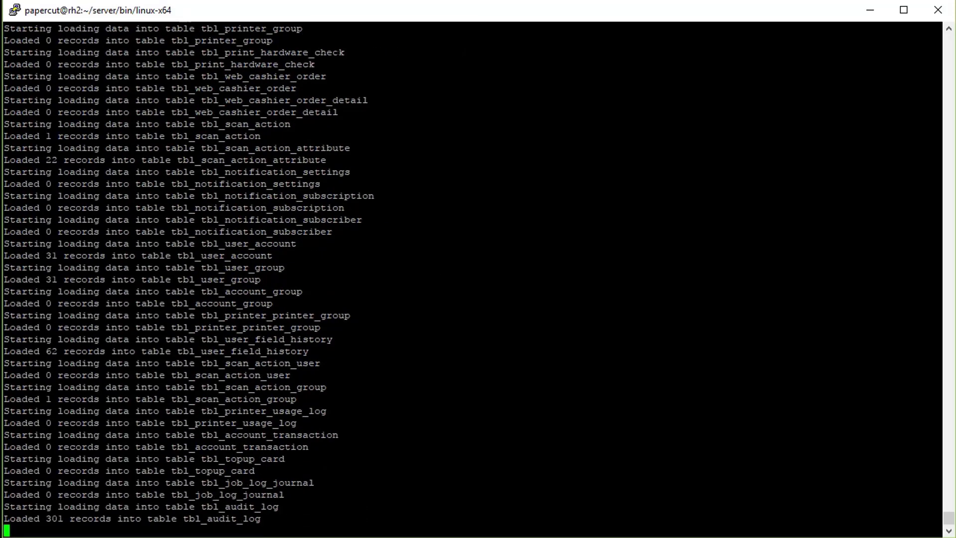
- Clear the terminal and log out of the papercut user session
key("Return")
key("Return")
key("ctrl+l")
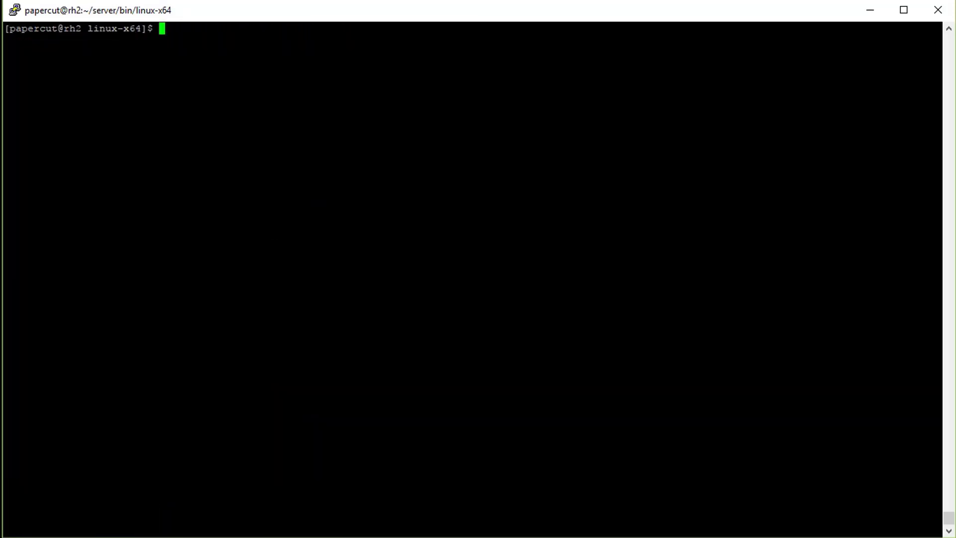
type("exit")
key("Return")
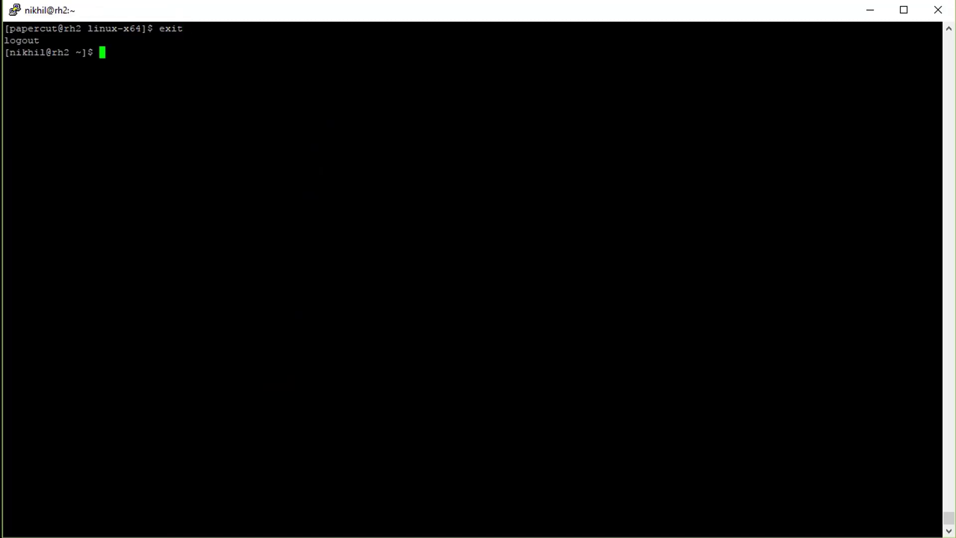
- Start pc-app-server.service with sudo systemctl
type("sudo systemctl")
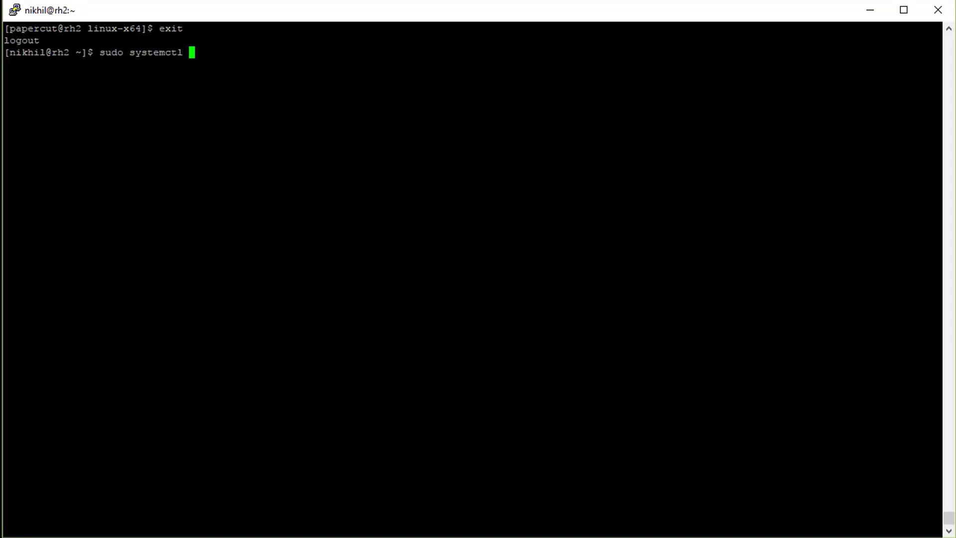
type("start pc-a")
key("Tab")
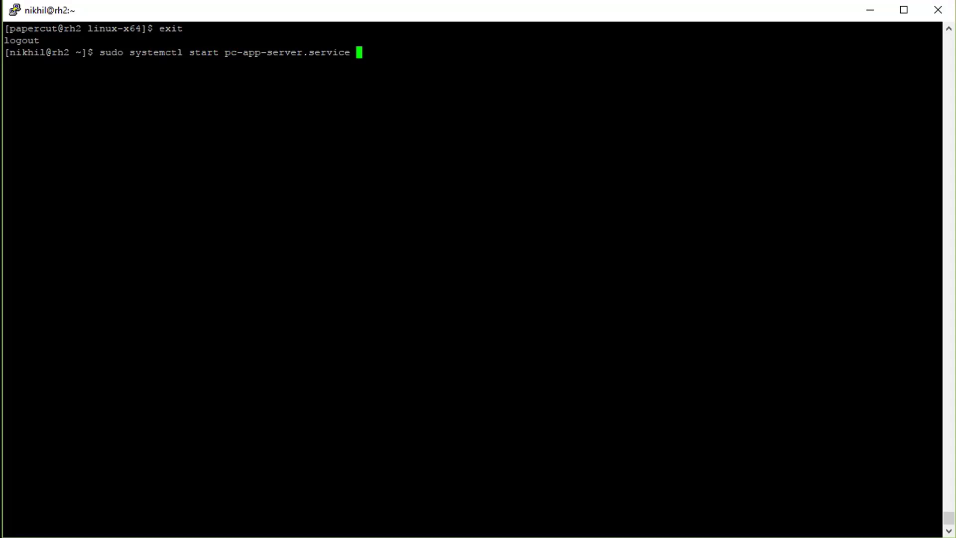
key("Return")
- Check that pc-app-server.service is active and running
key("Up")
key("Left")
key("Left")
key("Left")
key("BackSpace")
key("BackSpace")
key("BackSpace")
type("status")
key("Return")
- Exit back to rh1 and switch to the postgres account with sudo su - postgres
key("Return")
key("Return")
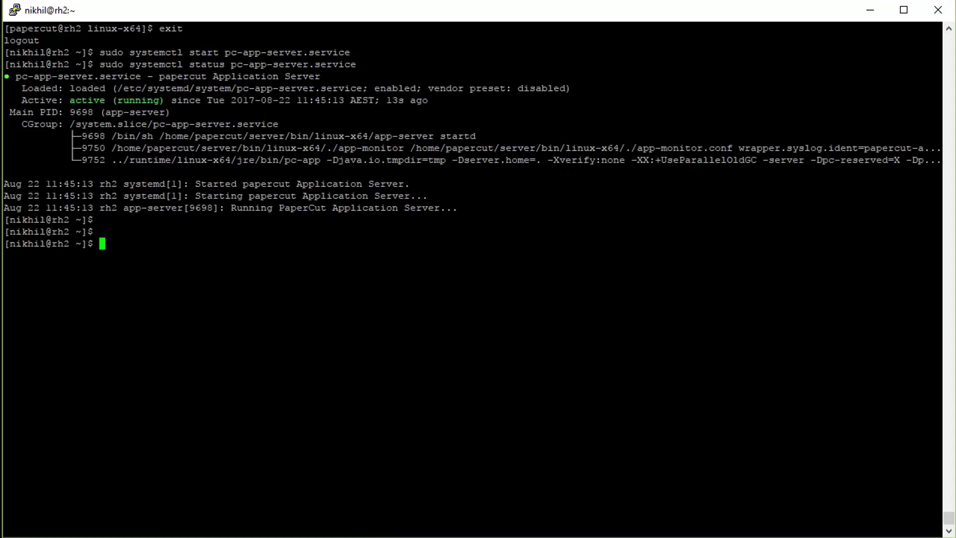
type("exit")
key("Return")
key("Return")
key("Return")
type("sudo su - postgres")
- Connect to pcdb with psql, list its tables with \dt, and quit
key("Return")
key("Return")
key("Return")
key("Return")
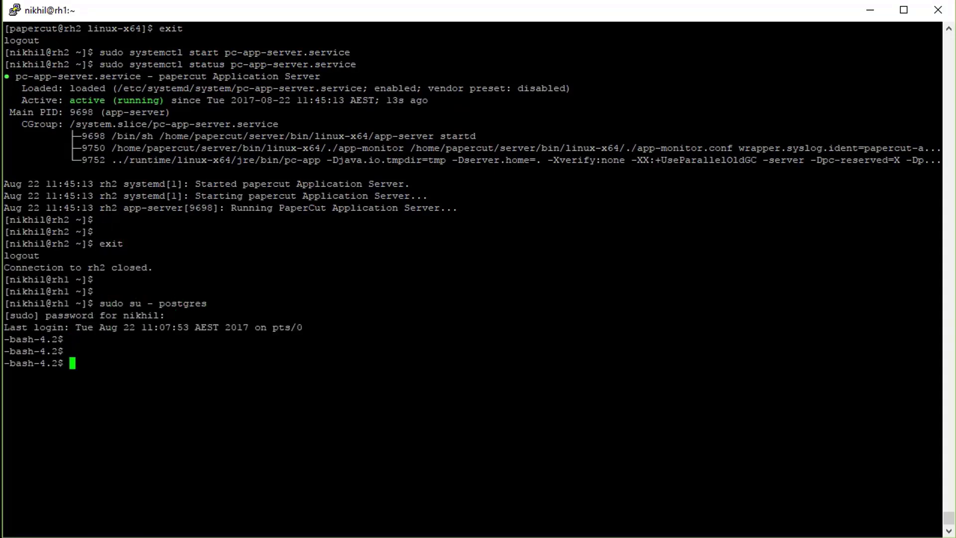
type("psql -d pcdb")
key("Return")
key("Return")
type("\\dt")
key("Return")
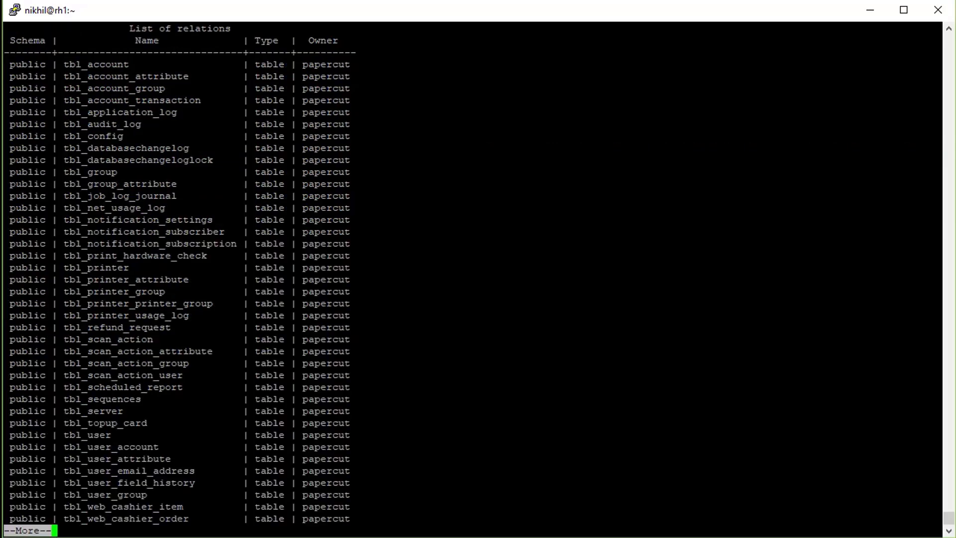
key("Return")
key("Return")
key("Return")
type("\\q")
- Sign in to the PaperCut web admin as admin
key("Return")
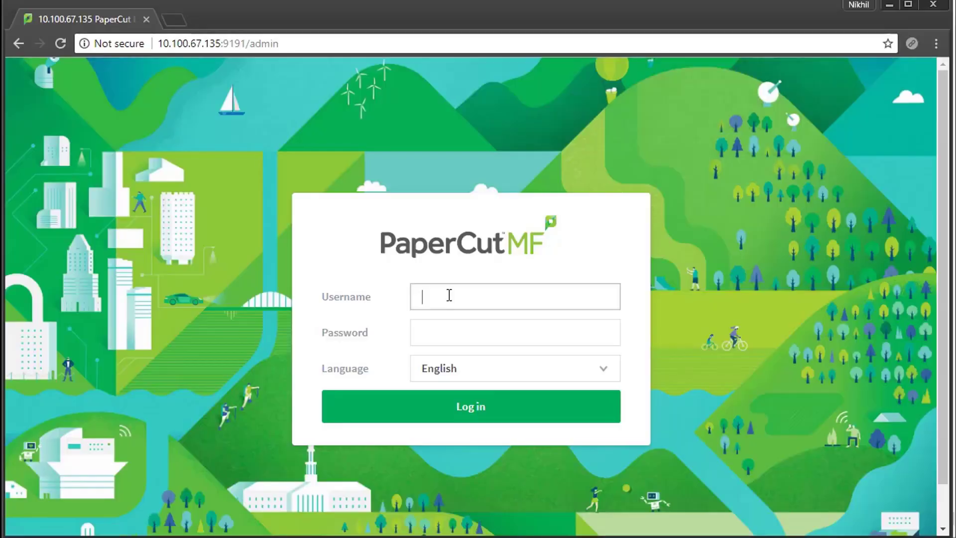
type("admin")
key("Tab")
type("password")
key("Return")
- Open About and confirm System Info shows version 17.2.4 on Linux with Database: PostgreSQL
left_click(30, 484)
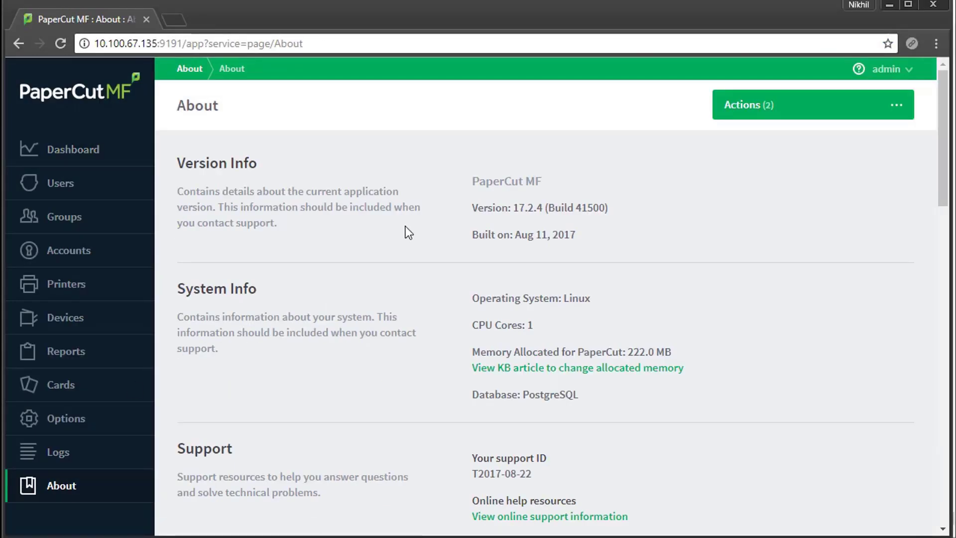
left_click_drag(457, 400, 583, 401)
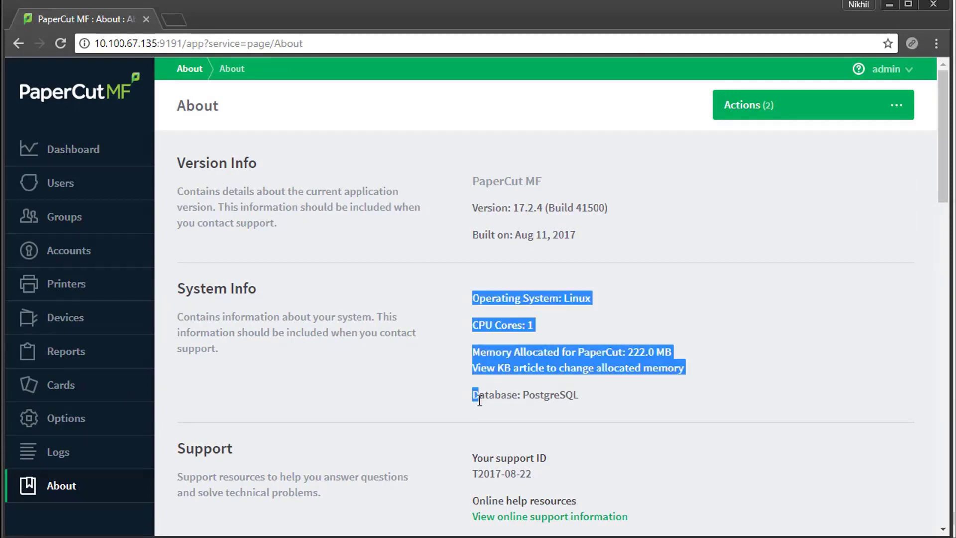
left_click(630, 400)
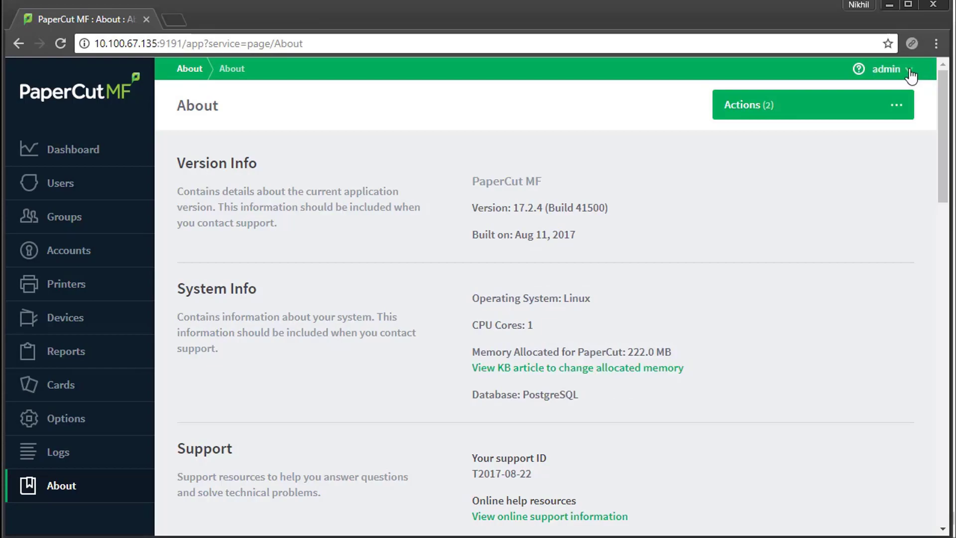